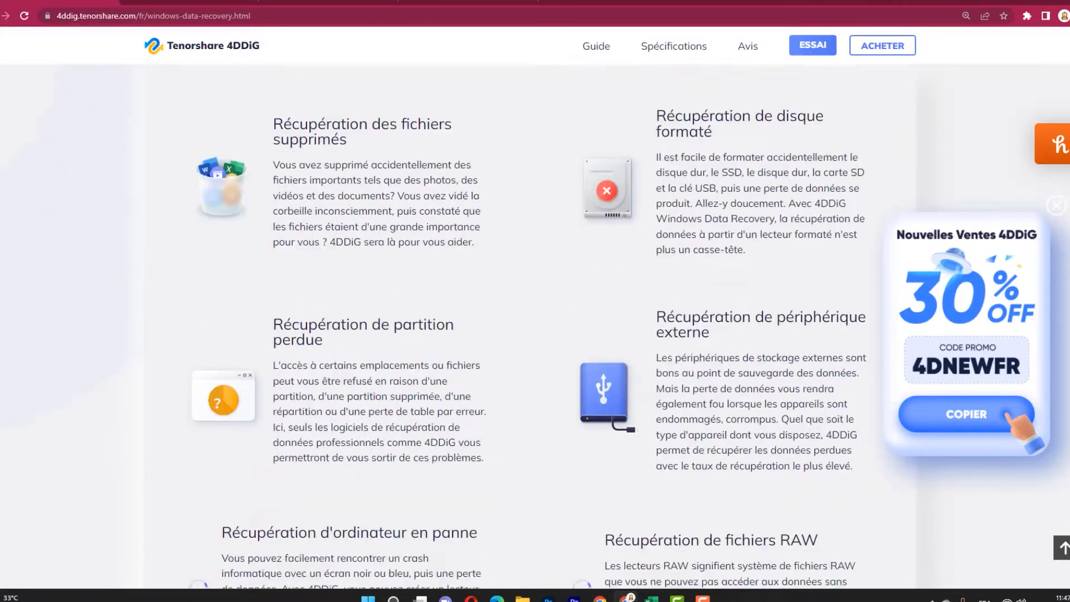
Step: Review the 4DDiG Windows data recovery page for its recovery scenarios, supported file types and main features
{"action": "scroll", "coordinate": [530, 323], "scroll_direction": "down", "scroll_amount": 17}
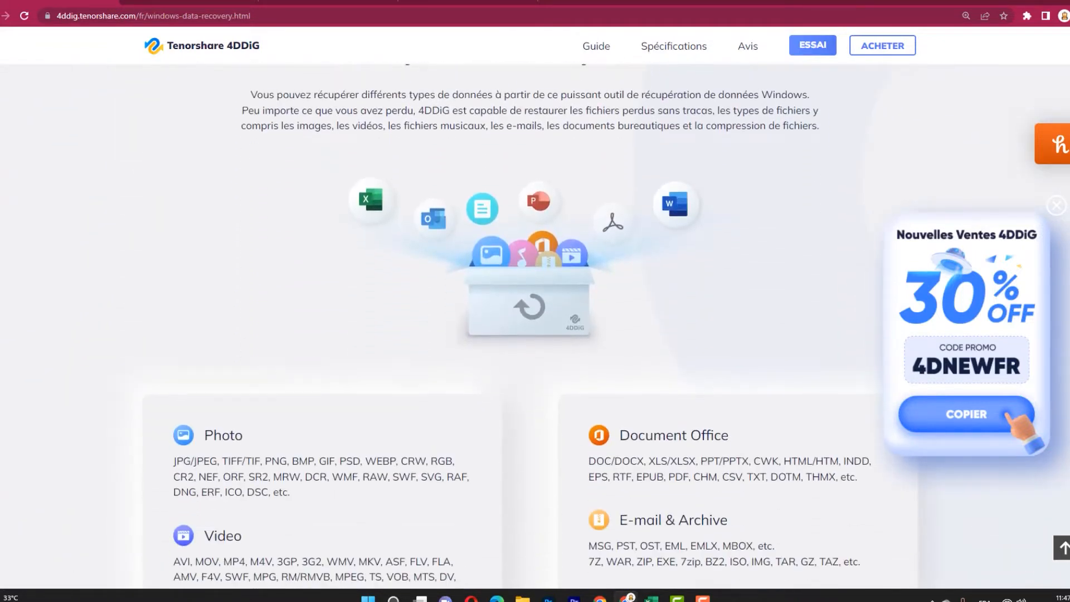
{"action": "scroll", "coordinate": [1062, 372], "scroll_direction": "down", "scroll_amount": 16}
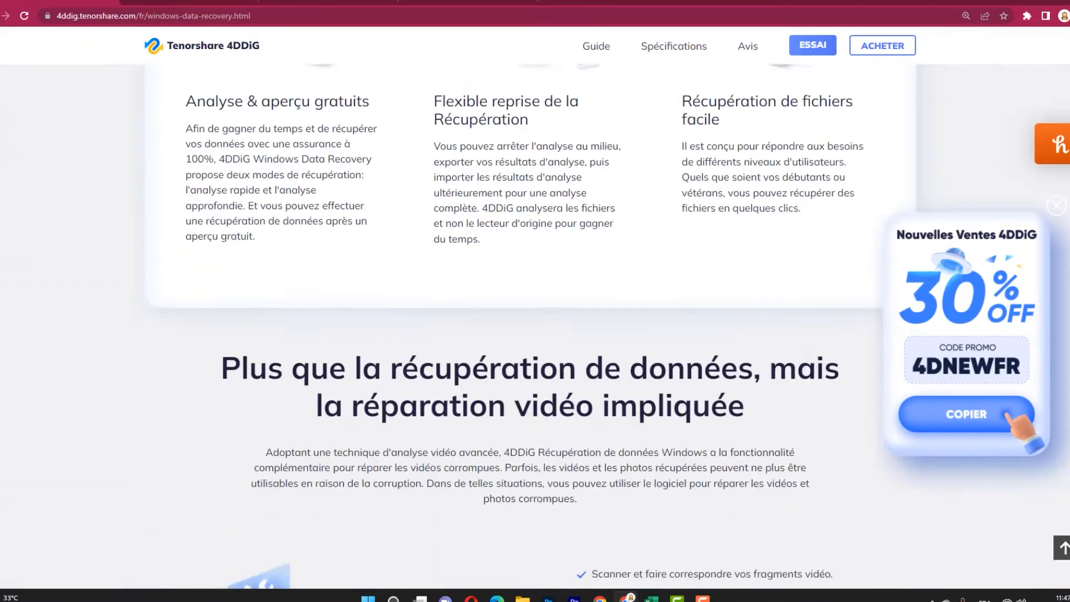
{"action": "scroll", "coordinate": [1062, 372], "scroll_direction": "down", "scroll_amount": 2}
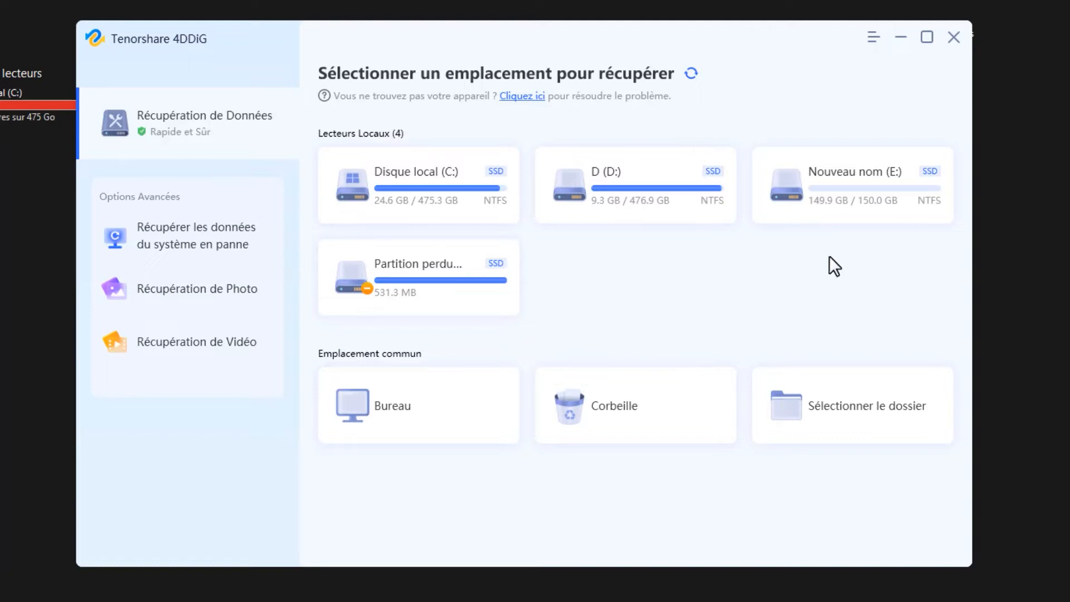
Step: Switch to Tenorshare 4DDiG, scan Disque local (C:) for all file types, and stop the quick scan early
{"action": "left_click", "coordinate": [921, 222]}
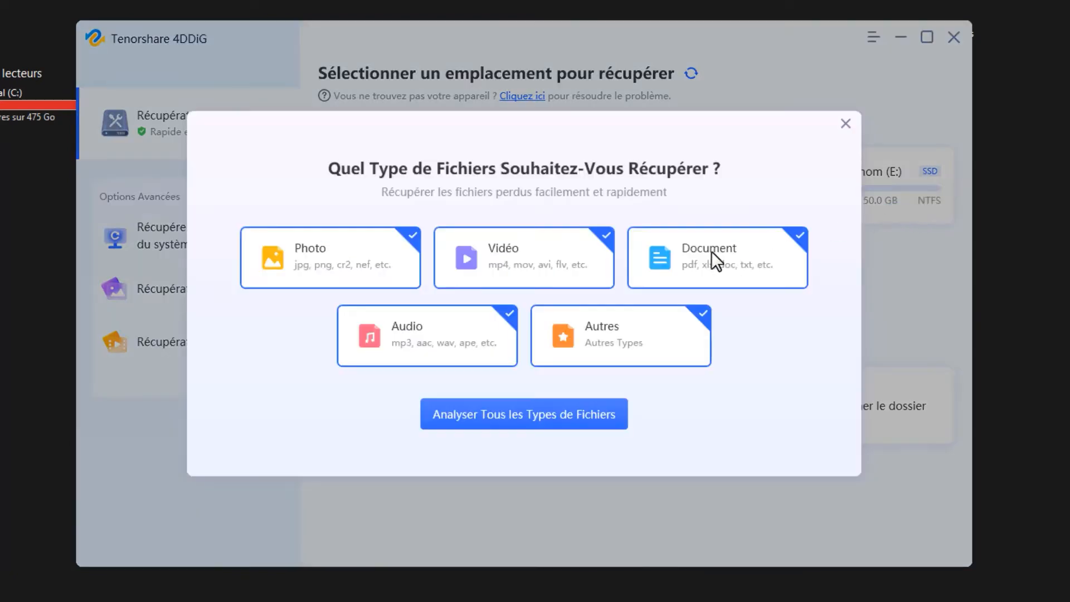
{"action": "left_click", "coordinate": [517, 413]}
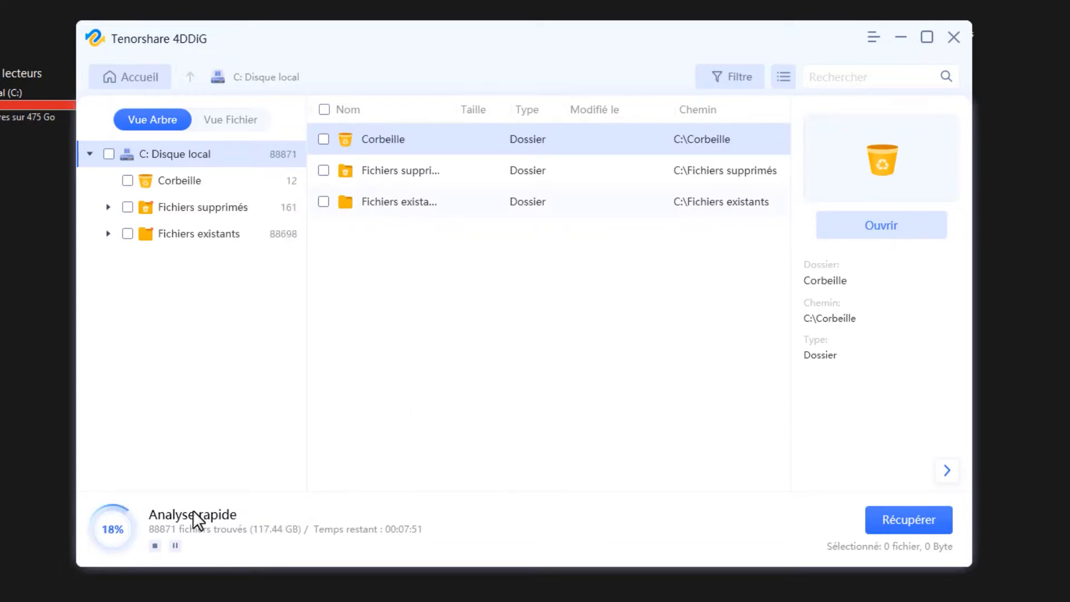
{"action": "left_click", "coordinate": [155, 546]}
{"action": "left_click", "coordinate": [619, 333]}
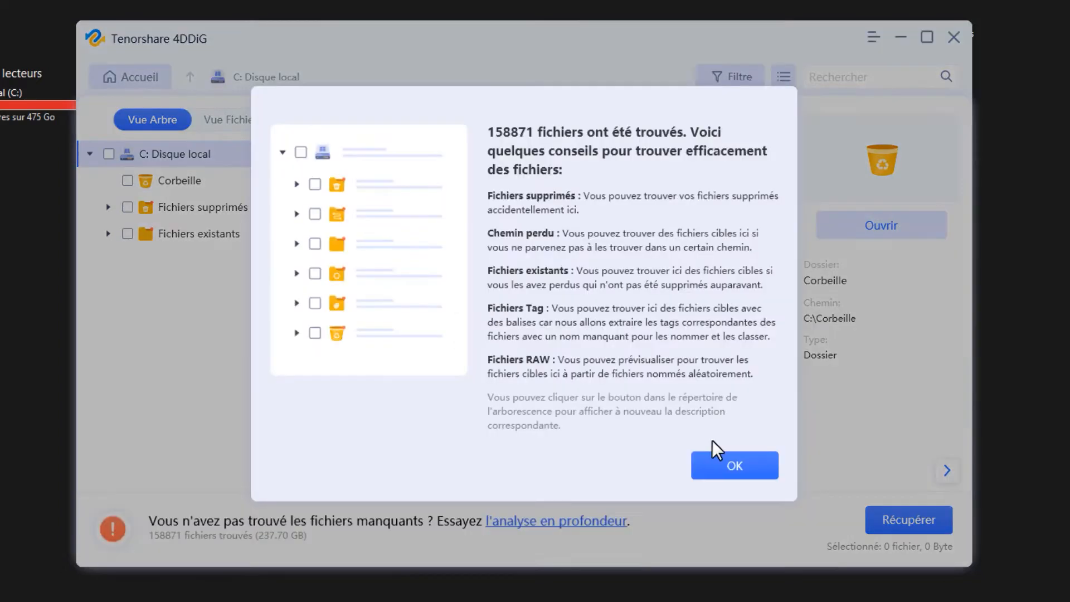
{"action": "key", "text": "Return"}
Step: Show the scan results by file type and list the MP4 videos sorted by size, largest first
{"action": "left_click", "coordinate": [222, 120]}
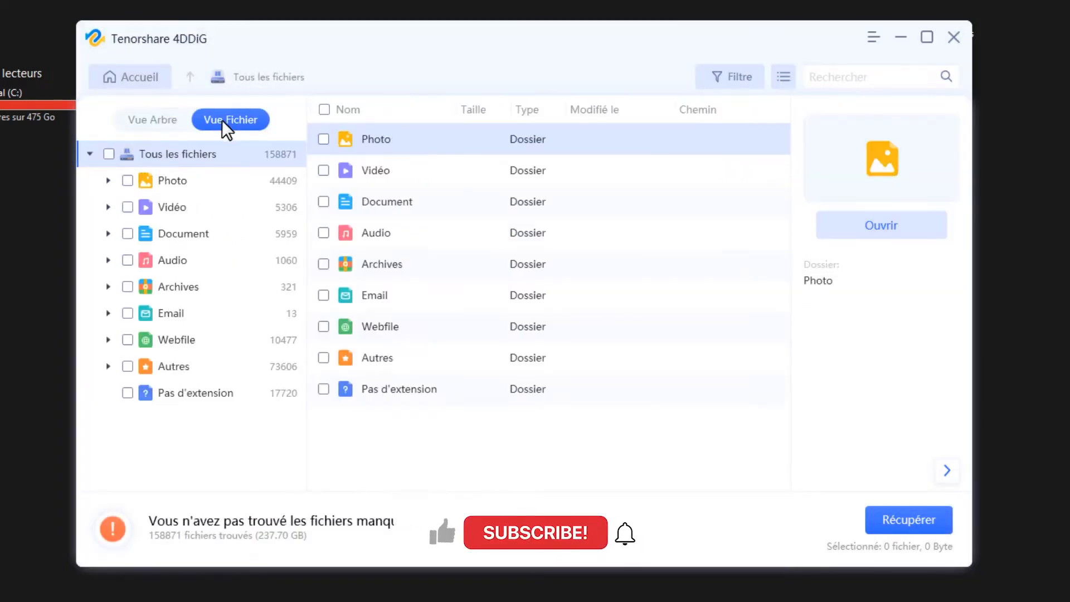
{"action": "left_click", "coordinate": [177, 206]}
{"action": "double_click", "coordinate": [409, 137]}
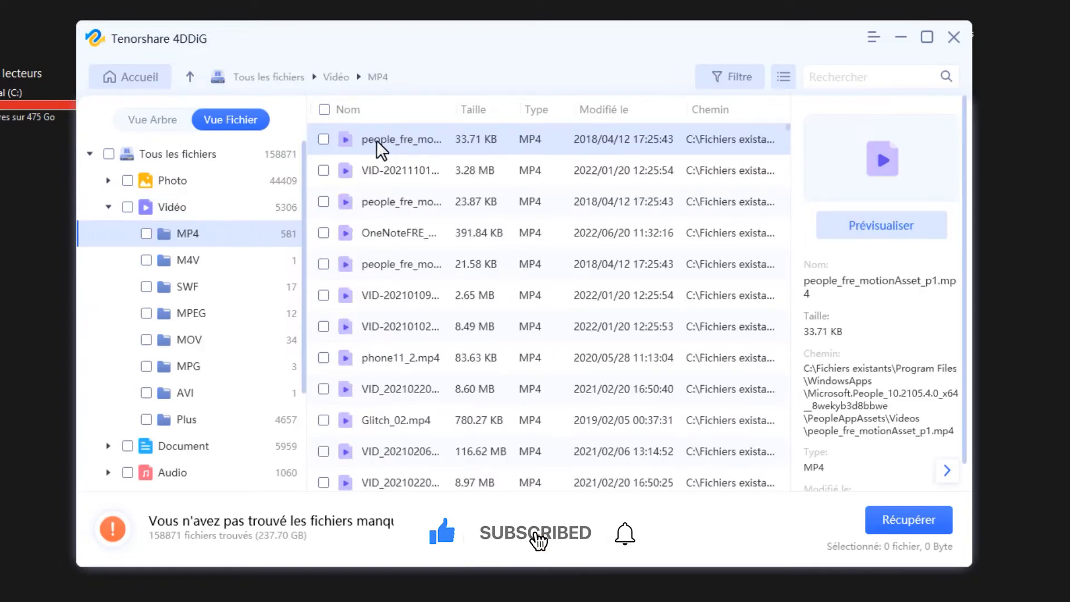
{"action": "left_click", "coordinate": [485, 110]}
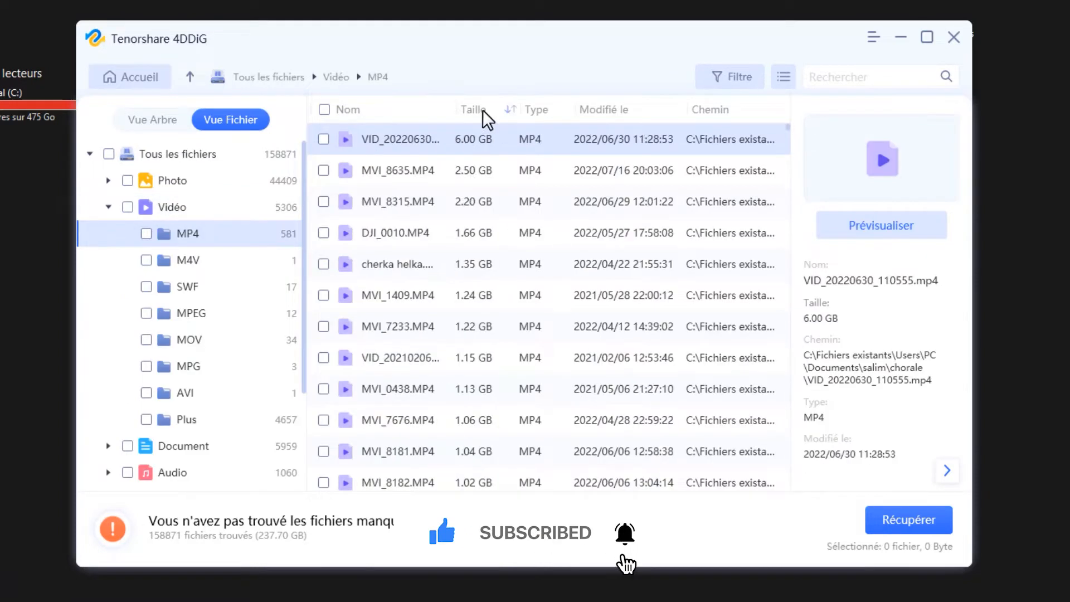
Step: Recover the videos DJI_0023, MVI_8640 and Film 2 to Bureau, accepting the warning about the lost partition
{"action": "scroll", "coordinate": [471, 234], "scroll_direction": "down", "scroll_amount": 5}
{"action": "left_click", "coordinate": [324, 296]}
{"action": "left_click", "coordinate": [324, 326]}
{"action": "left_click", "coordinate": [324, 358]}
{"action": "left_click", "coordinate": [888, 508]}
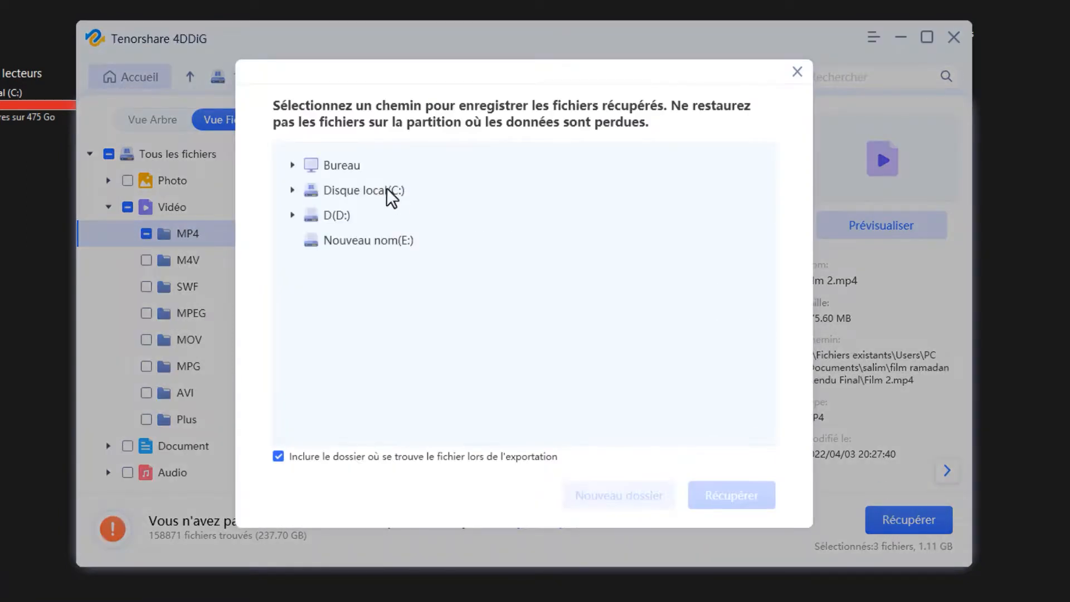
{"action": "left_click", "coordinate": [730, 502]}
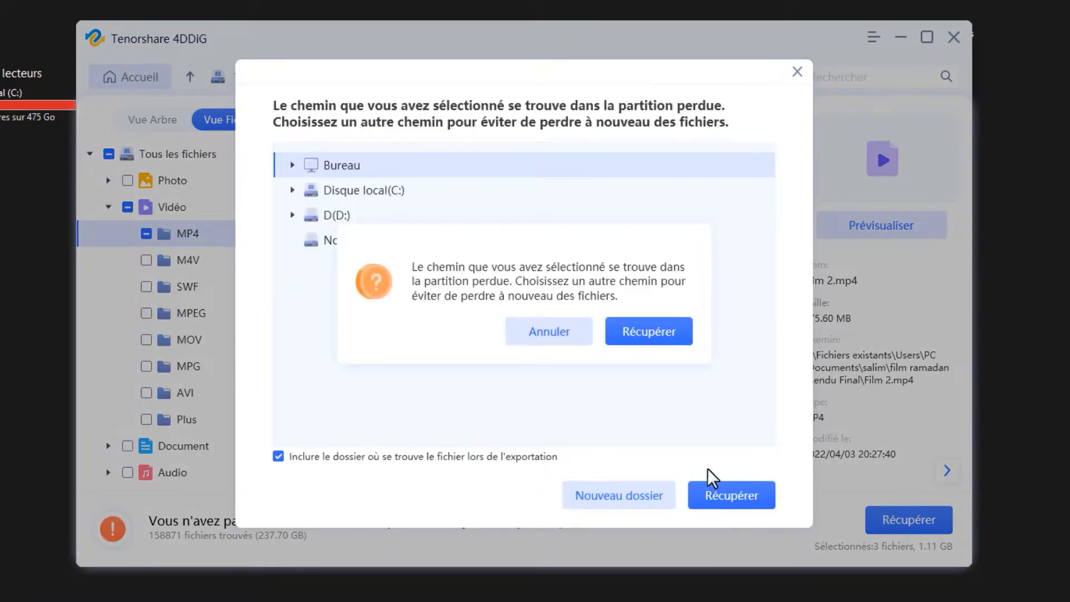
{"action": "left_click", "coordinate": [660, 323]}
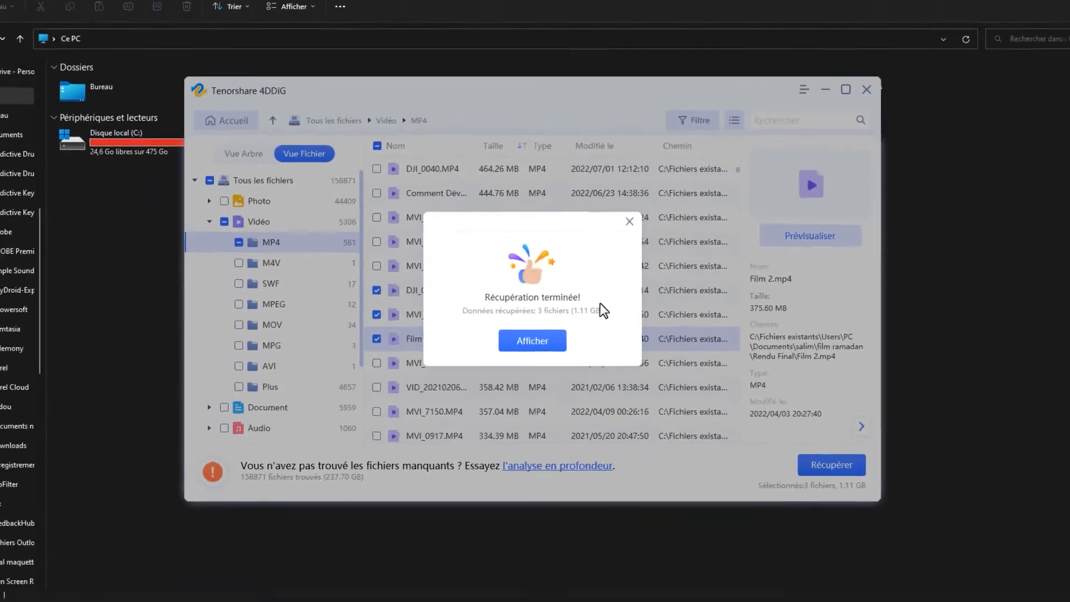
Step: Open the recovered MP4 folder inside Tous les fichiers and Vidéo, and play Film 2 from a point further in
{"action": "left_click", "coordinate": [542, 343]}
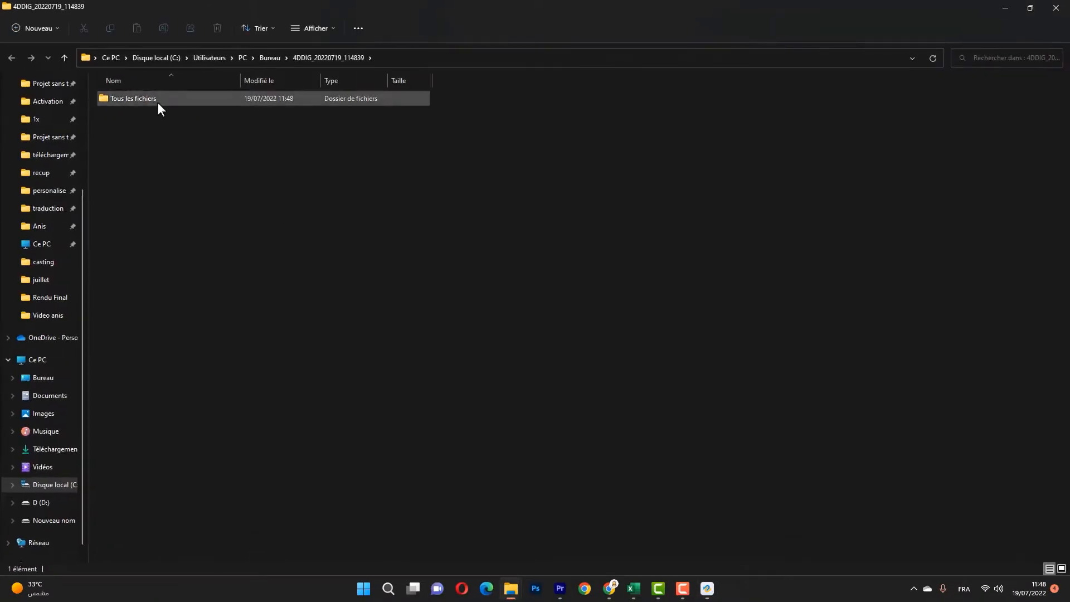
{"action": "double_click", "coordinate": [156, 101]}
{"action": "double_click", "coordinate": [156, 101]}
{"action": "double_click", "coordinate": [157, 103]}
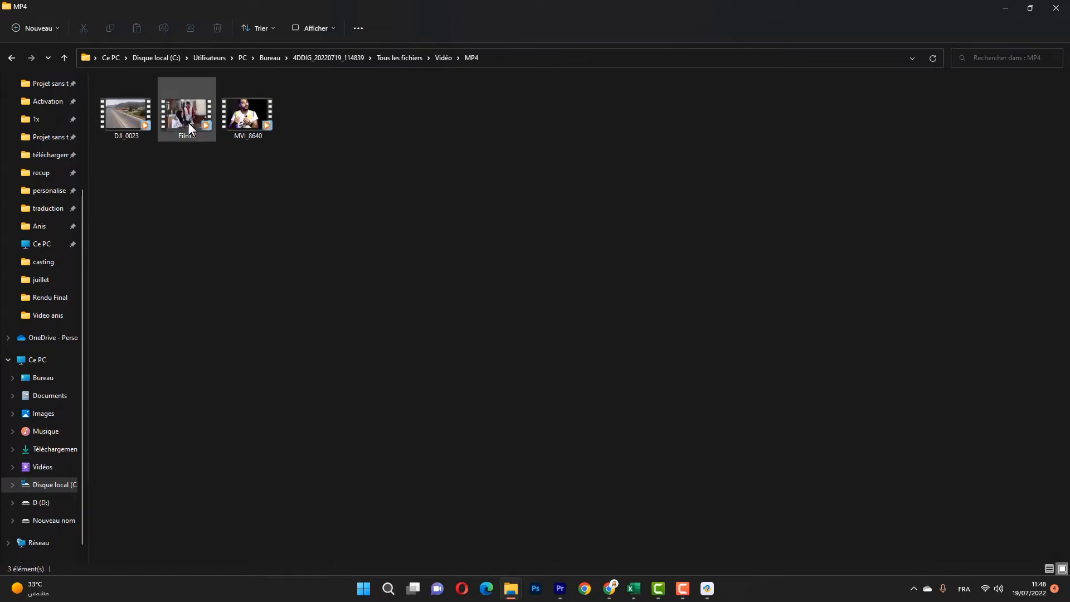
{"action": "double_click", "coordinate": [187, 122]}
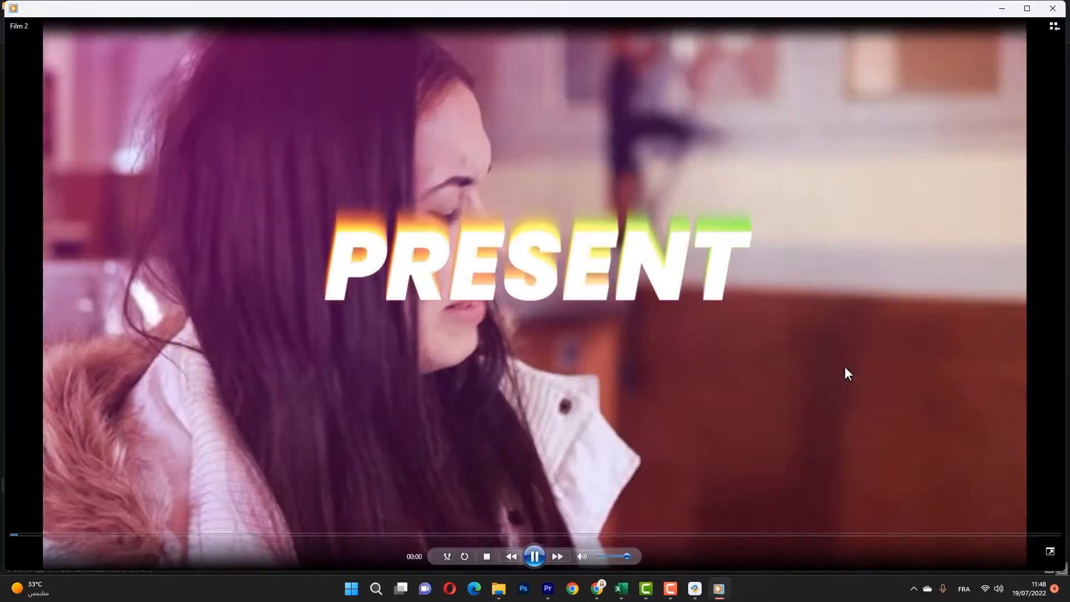
{"action": "left_click", "coordinate": [72, 534]}
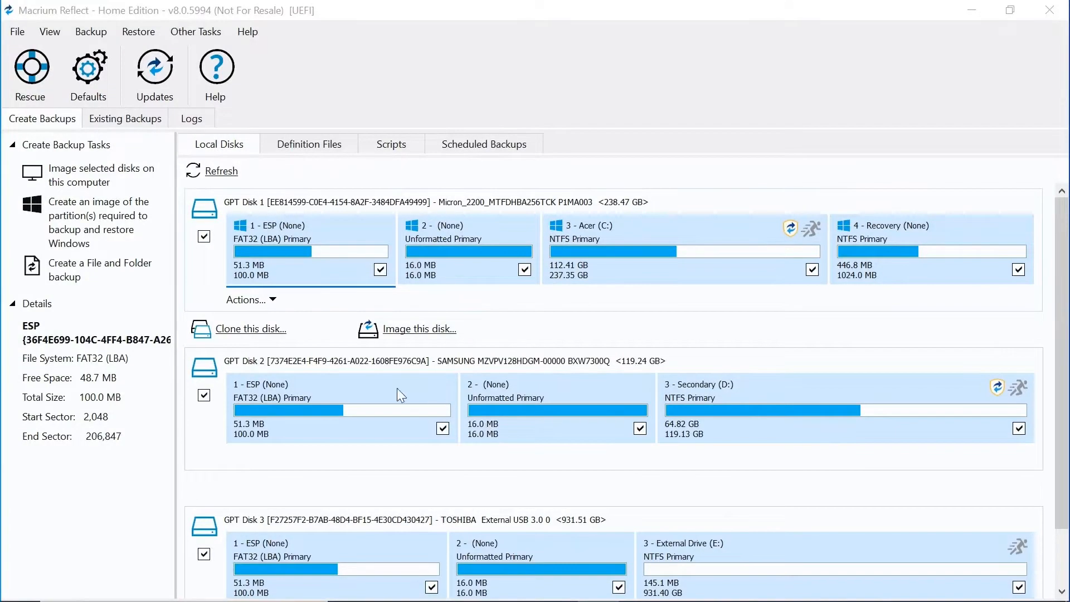
Step: Switch to Macrium Reflect and set up a clone of GPT Disk 1 onto the external TOSHIBA disk
{"action": "left_click", "coordinate": [262, 330]}
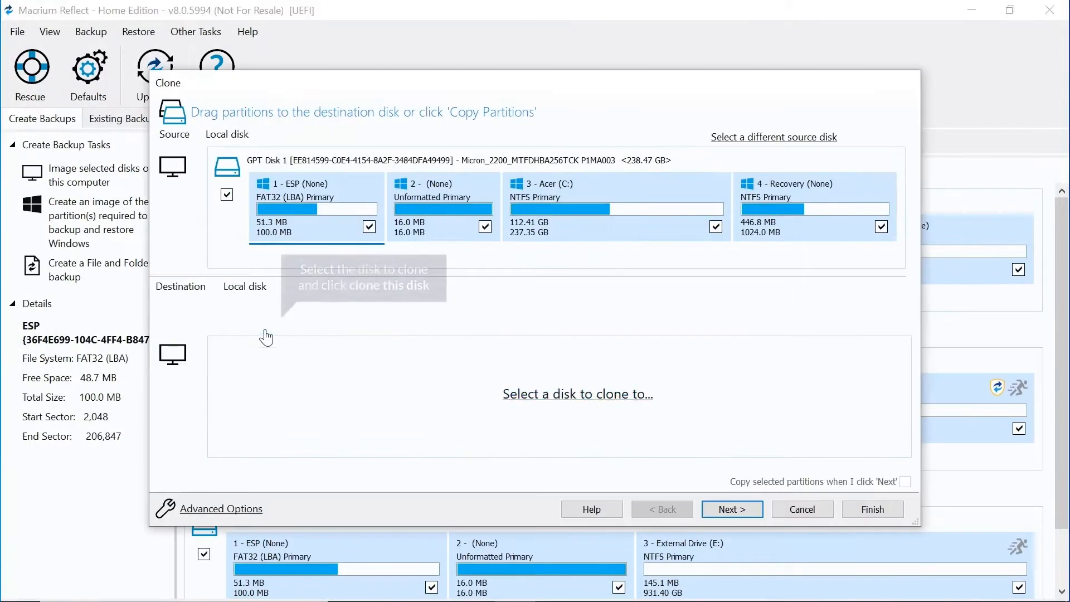
{"action": "left_click", "coordinate": [562, 395]}
{"action": "left_click", "coordinate": [674, 293]}
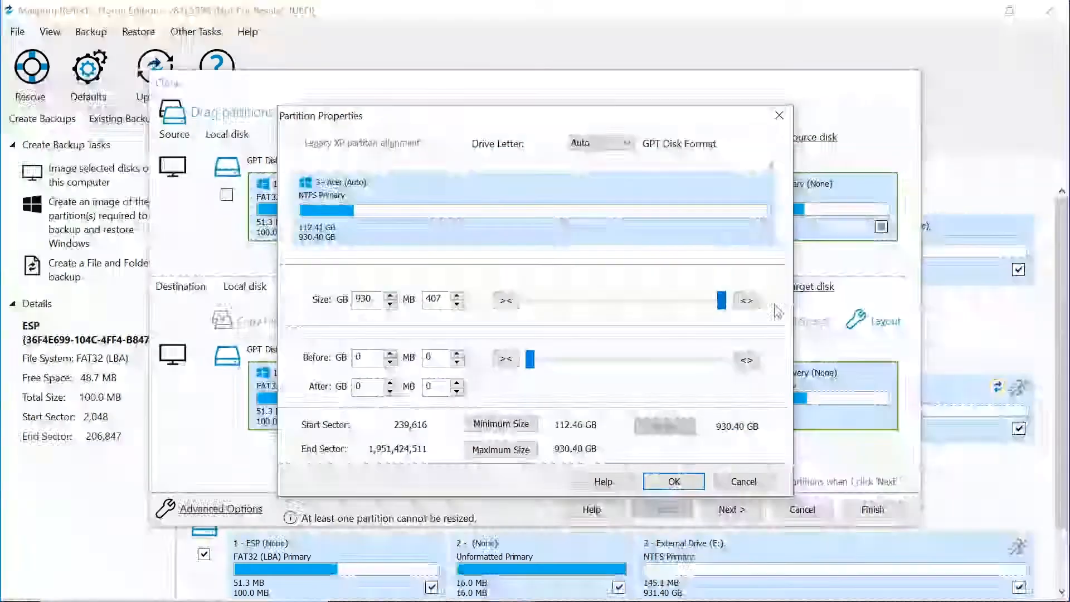
Step: Set the cloned Acer partition to its maximum size of 930.40 GB and proceed to the clone schedule
{"action": "left_click_drag", "start_coordinate": [731, 301], "coordinate": [623, 310]}
{"action": "left_click", "coordinate": [747, 301]}
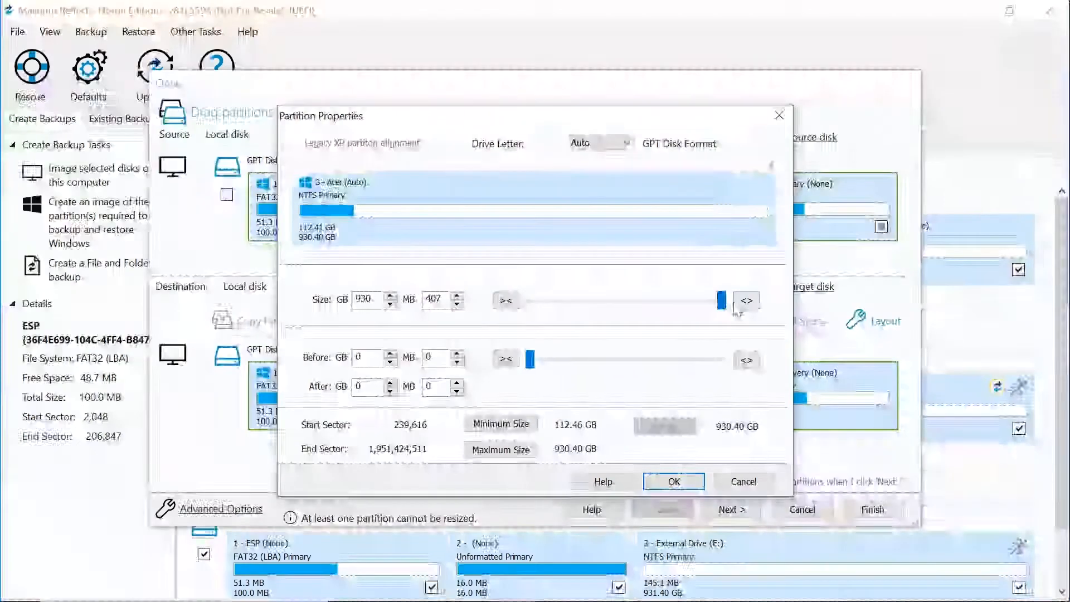
{"action": "left_click", "coordinate": [674, 481]}
{"action": "left_click", "coordinate": [730, 511]}
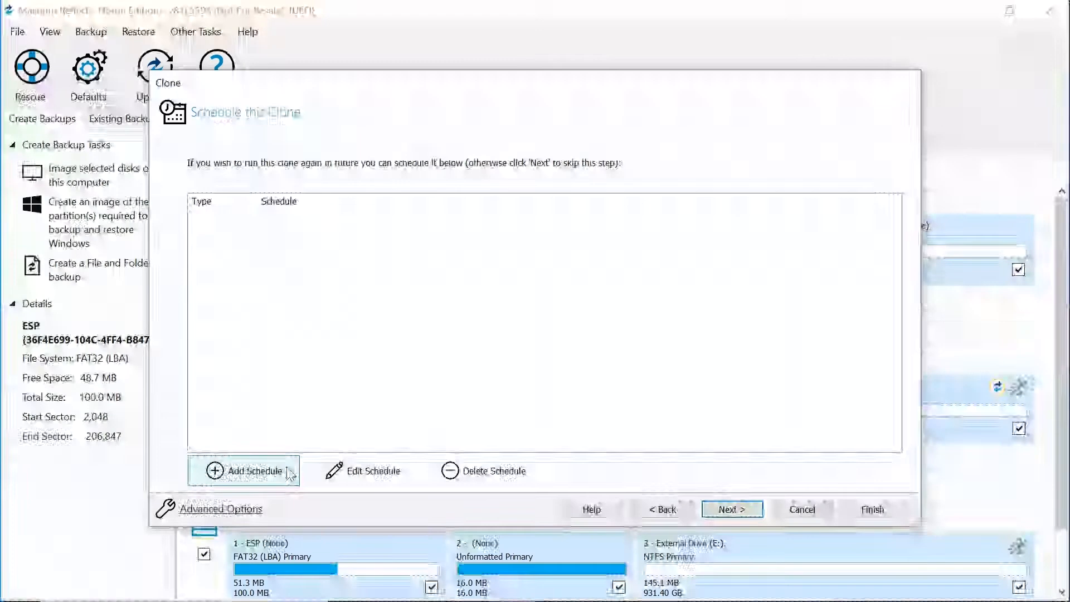
Step: Add a weekly clone schedule for Monday and Saturday at 10:00, and delete it again
{"action": "left_click", "coordinate": [290, 473]}
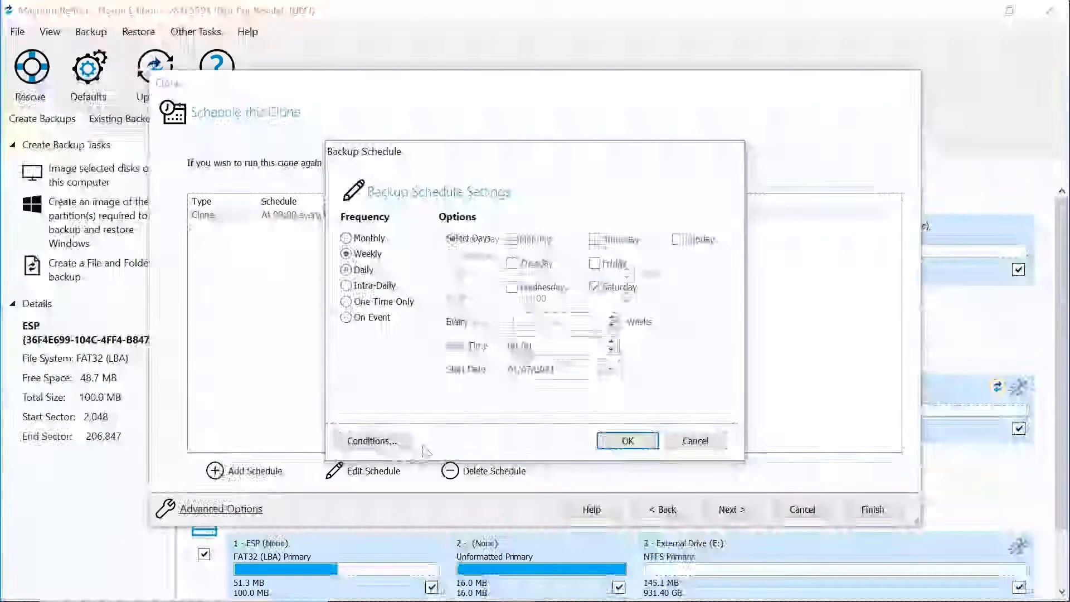
{"action": "left_click", "coordinate": [612, 342]}
{"action": "left_click", "coordinate": [616, 444]}
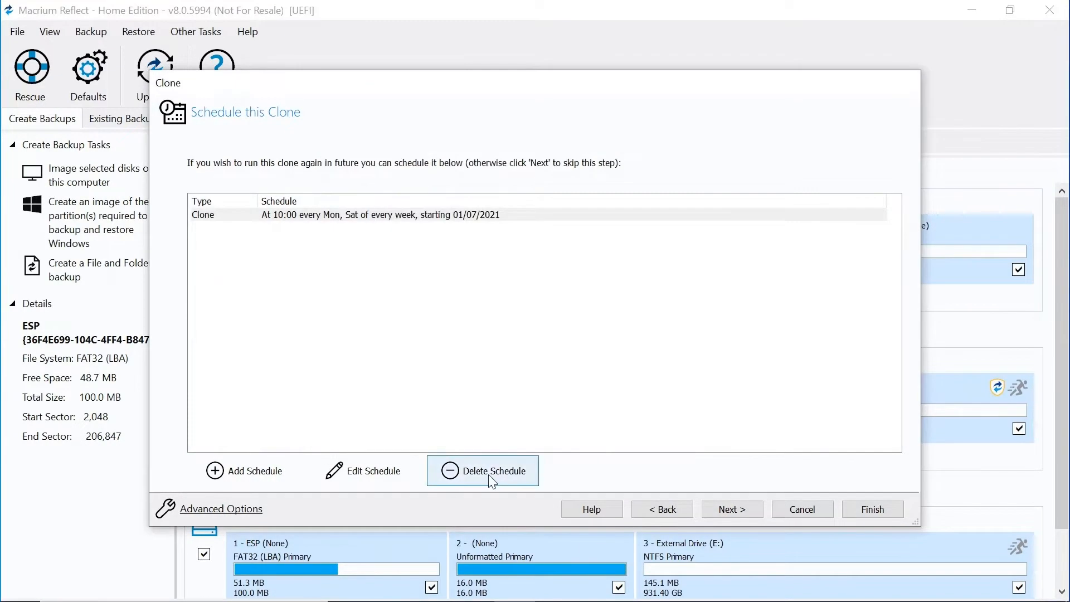
{"action": "left_click", "coordinate": [488, 471]}
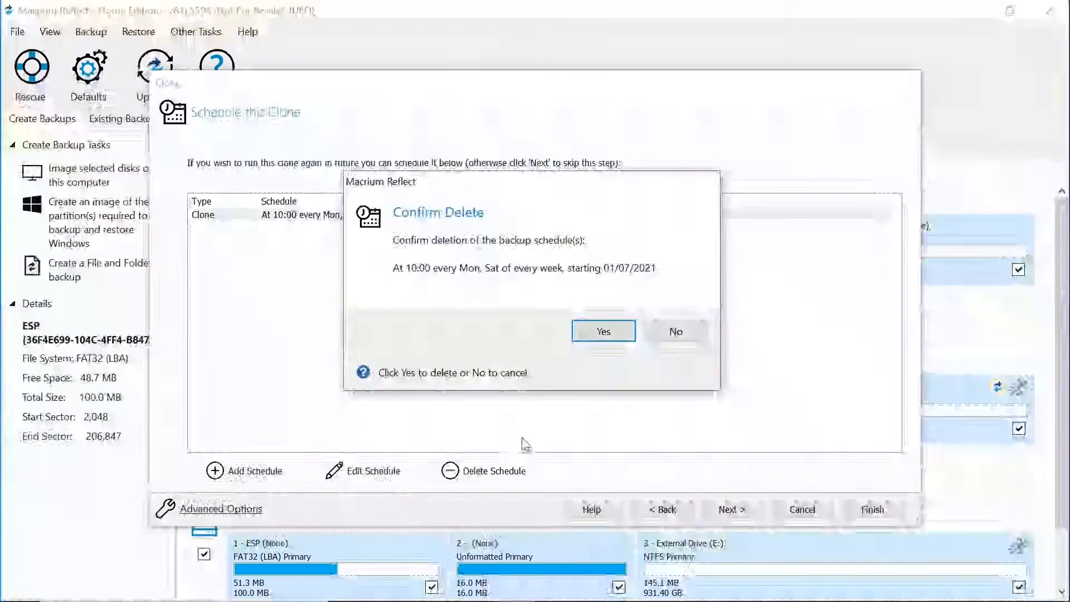
{"action": "left_click", "coordinate": [604, 330]}
Step: Review the clone summary and run the clone now with its definition saved as My Clone(1), confirming the overwrite of the target volumes
{"action": "left_click", "coordinate": [732, 509]}
{"action": "left_click_drag", "start_coordinate": [898, 289], "coordinate": [903, 435]}
{"action": "left_click", "coordinate": [873, 509]}
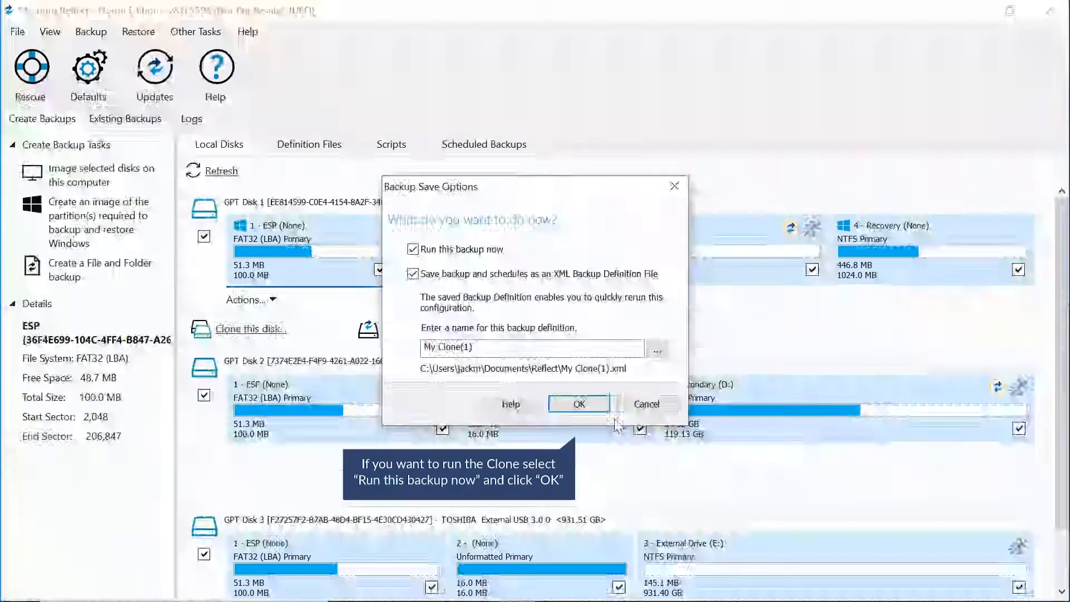
{"action": "left_click", "coordinate": [603, 412]}
{"action": "left_click", "coordinate": [463, 377]}
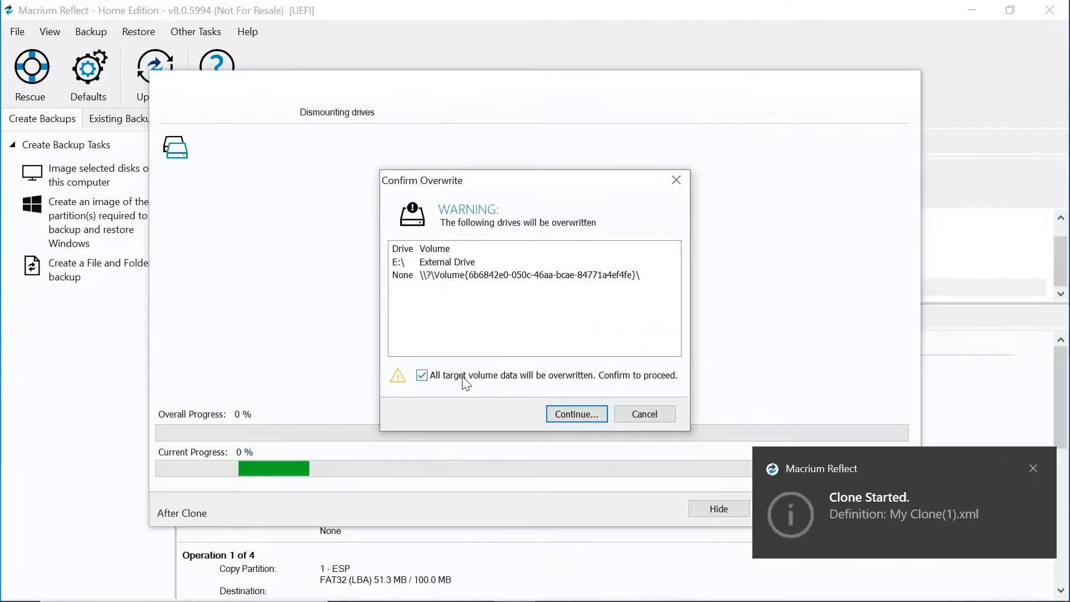
{"action": "left_click", "coordinate": [564, 411]}
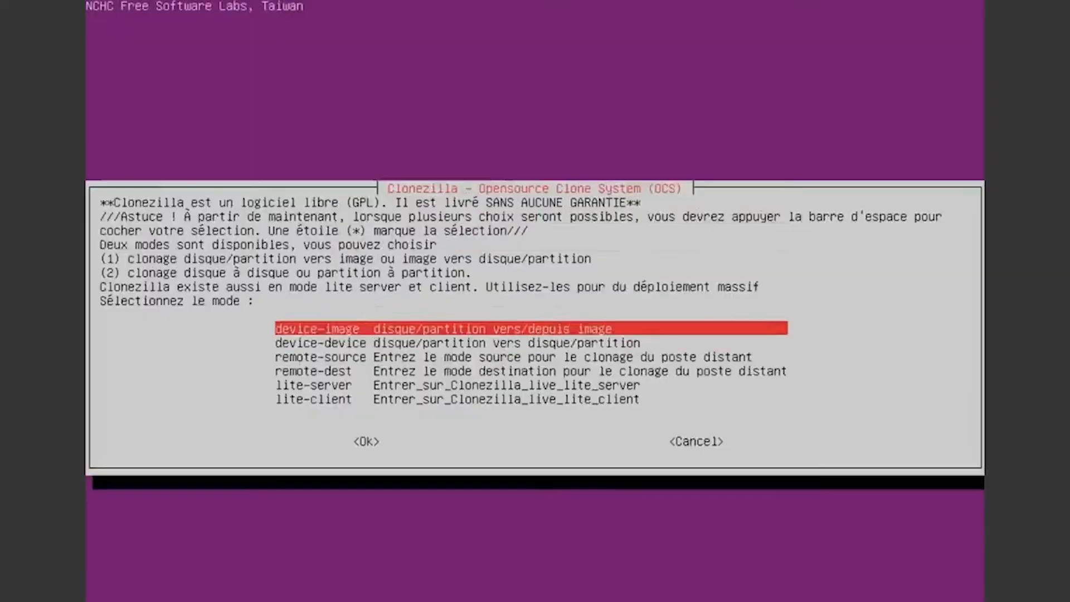
Step: Switch to Clonezilla and set up a device-device clone in disk_to_local_disk mode from source sda to target sdb
{"action": "key", "text": "Down"}
{"action": "key", "text": "Return"}
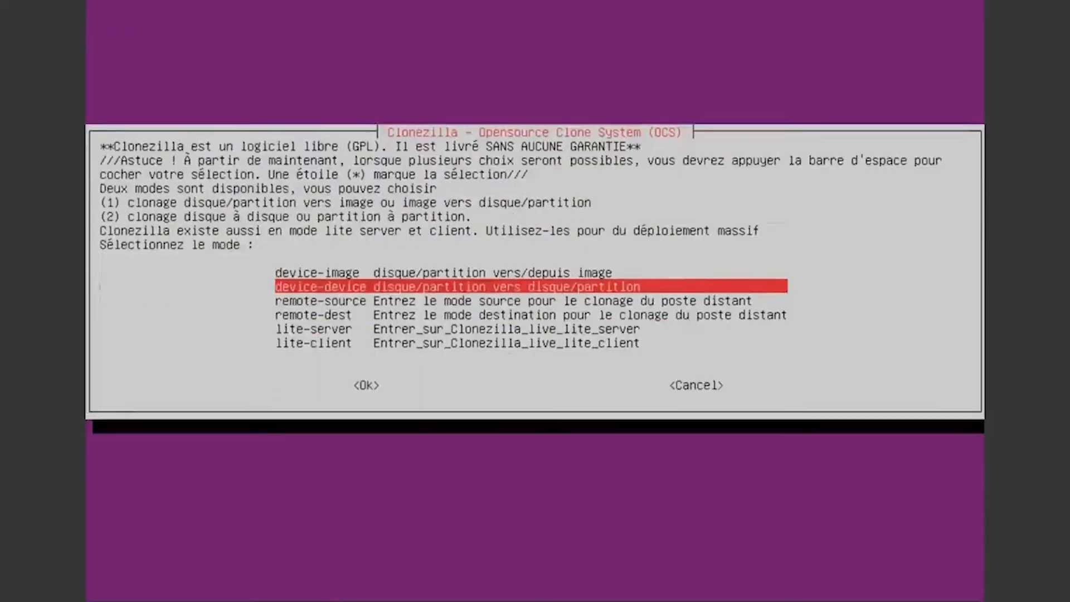
{"action": "key", "text": "Down"}
{"action": "key", "text": "Return"}
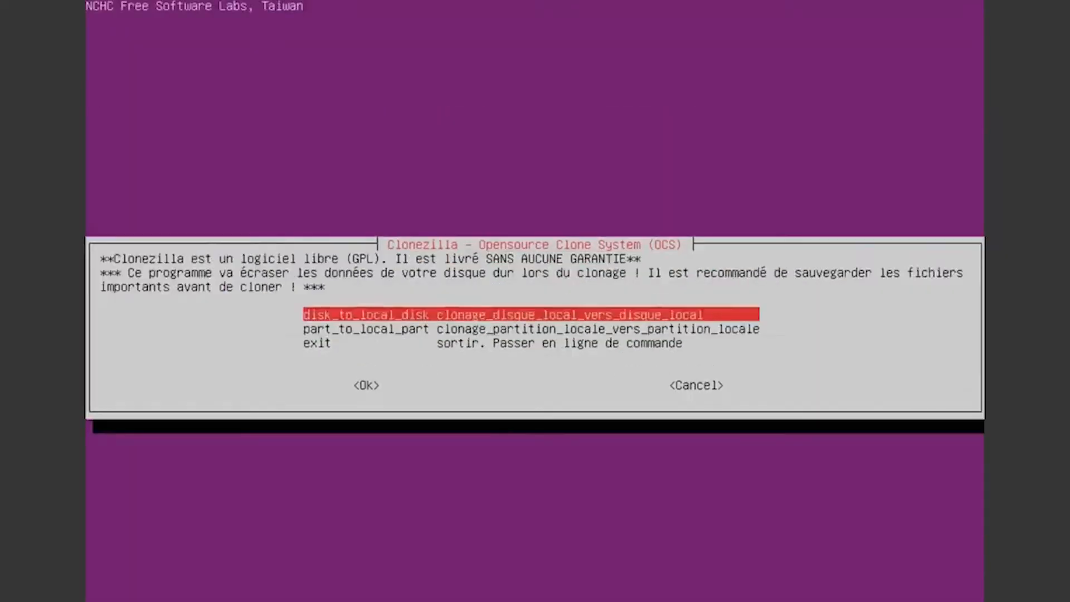
{"action": "key", "text": "Return"}
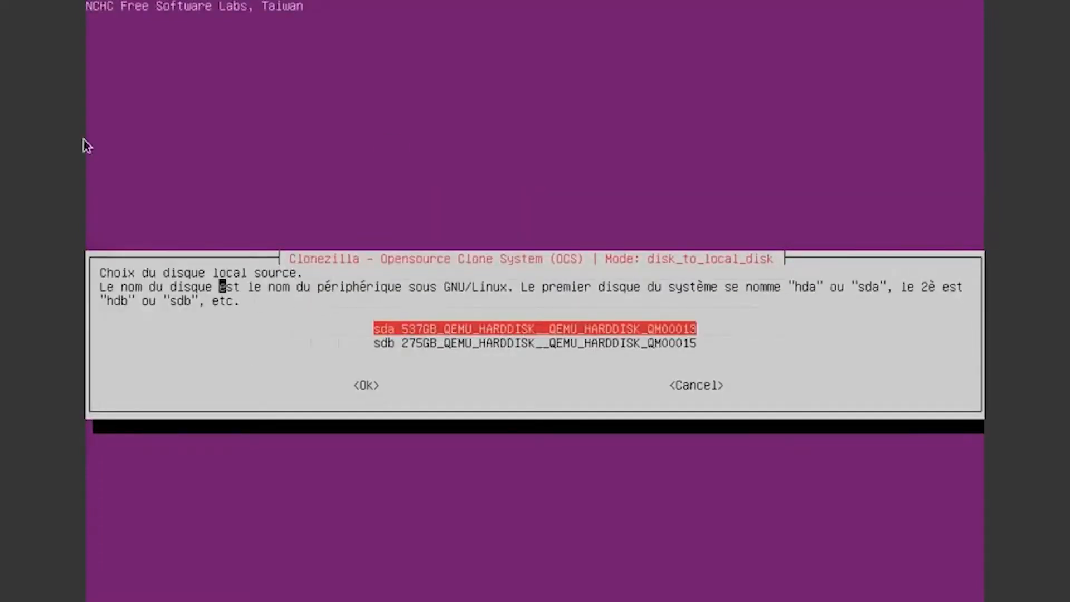
{"action": "key", "text": "Return"}
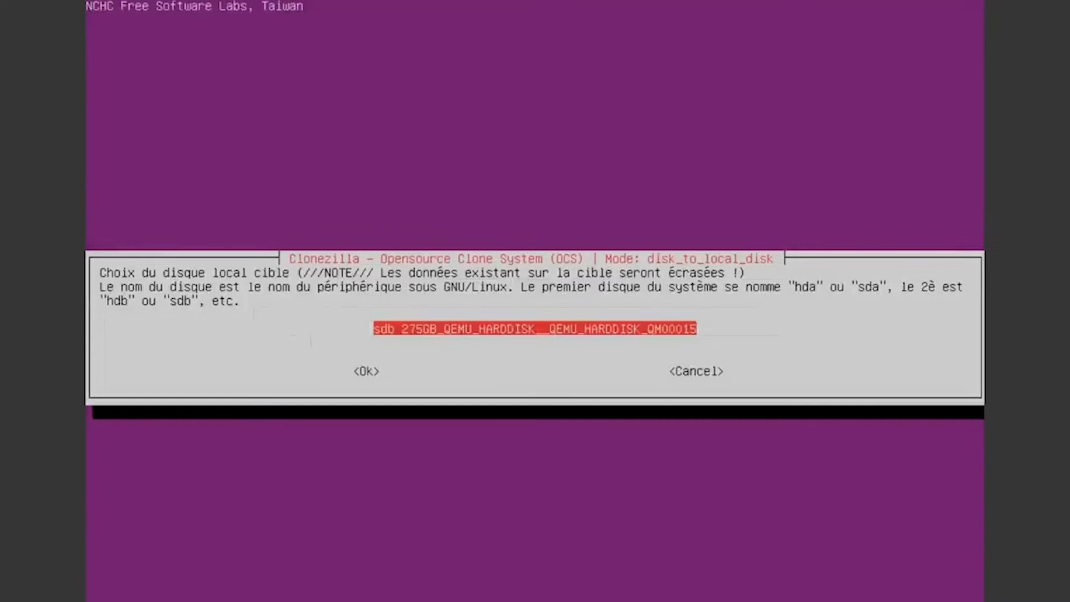
{"action": "key", "text": "Return"}
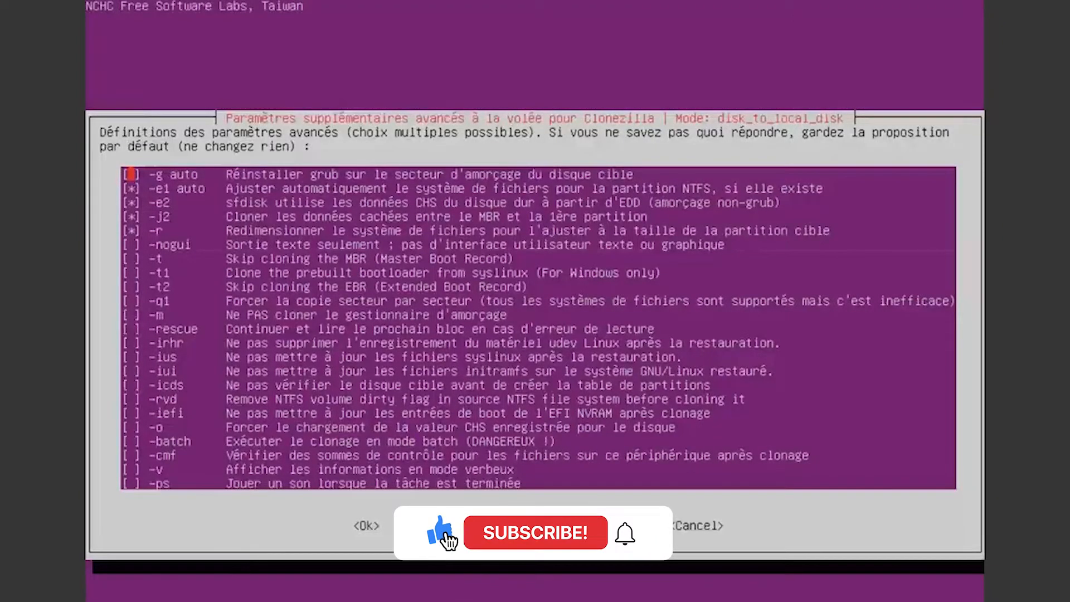
Step: Start the sda-to-sdb clone with default advanced parameters and poweroff as the final action, confirming the overwrite prompts
{"action": "key", "text": "Return"}
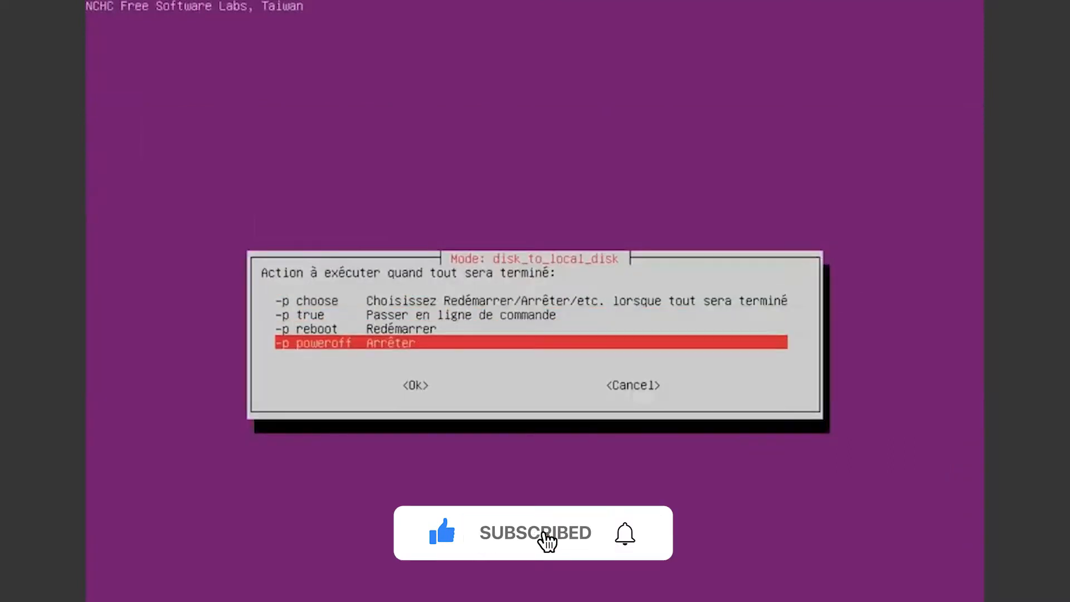
{"action": "key", "text": "Return"}
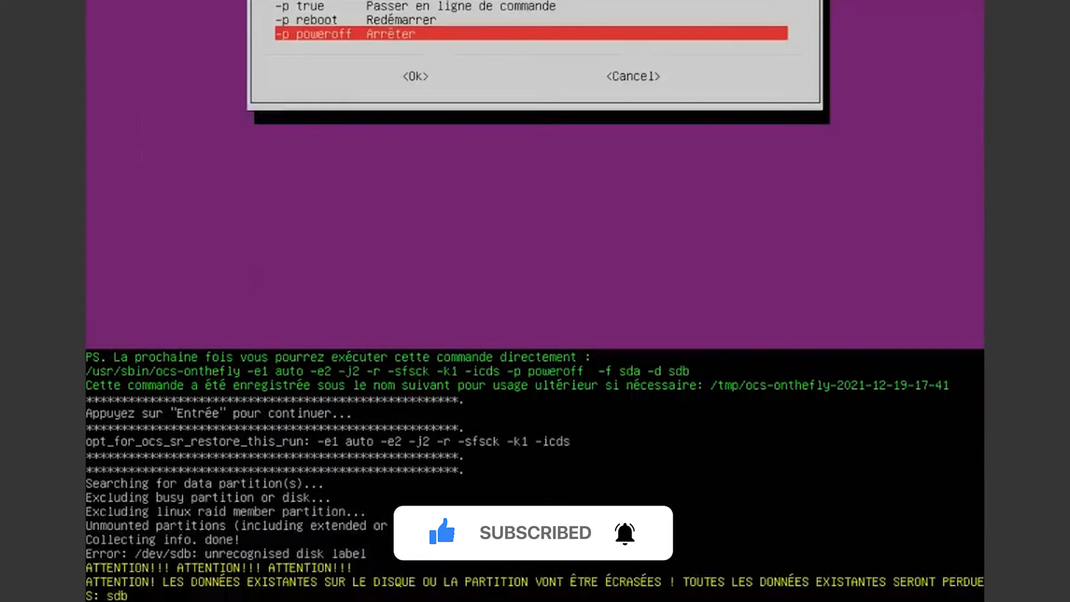
{"action": "type", "text": "y"}
{"action": "key", "text": "Return"}
{"action": "type", "text": "y"}
{"action": "key", "text": "Return"}
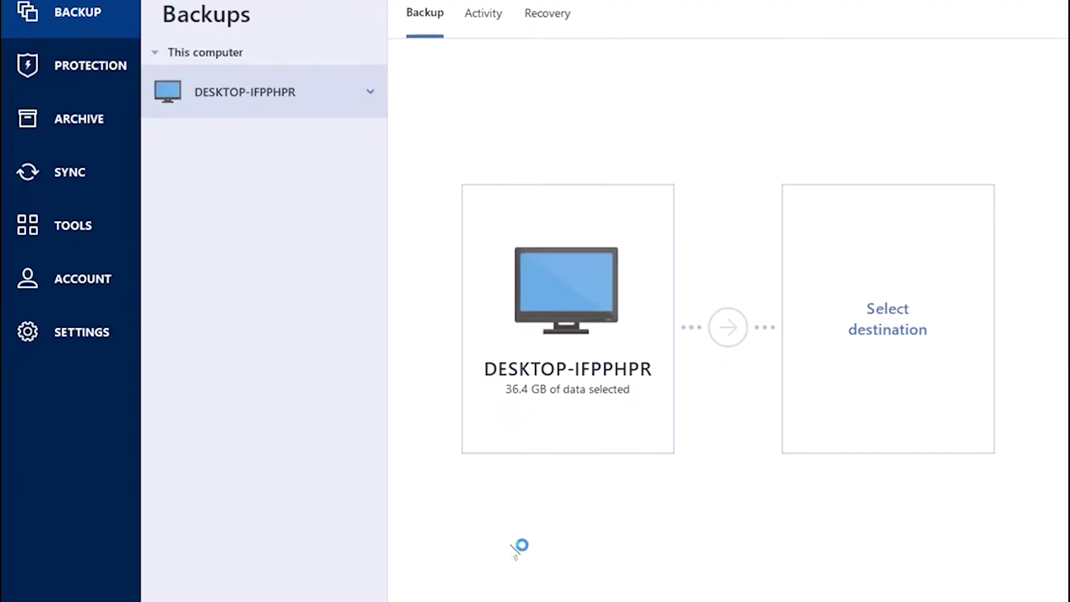
Step: Switch to Acronis Cyber Protect Home Office and set the backup source to only the Local Disk (C:) partition
{"action": "left_click", "coordinate": [568, 313]}
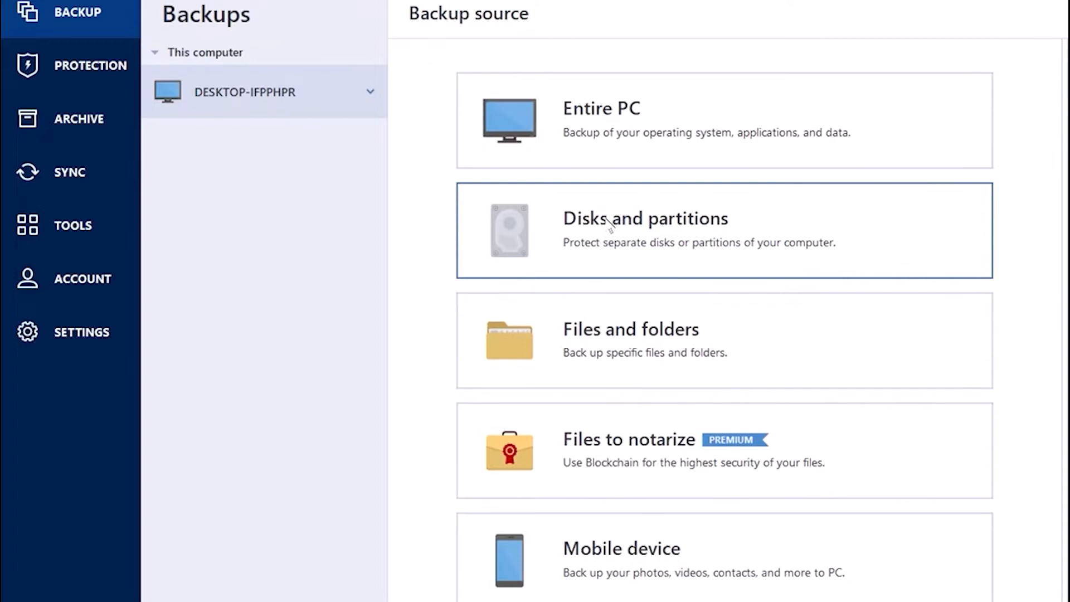
{"action": "left_click", "coordinate": [611, 223]}
{"action": "left_click", "coordinate": [467, 133]}
{"action": "left_click", "coordinate": [469, 133]}
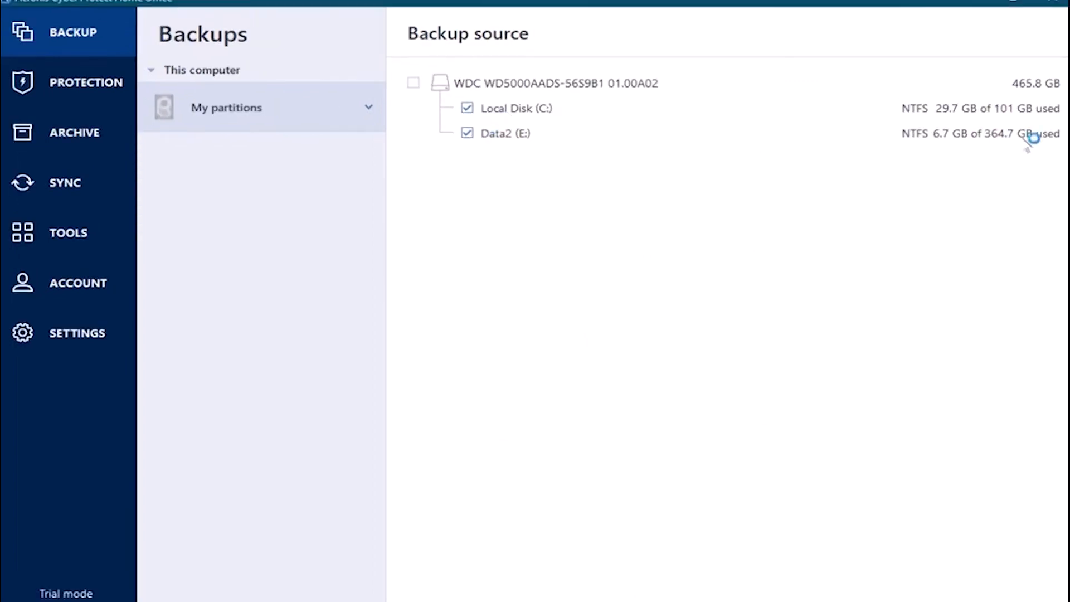
{"action": "left_click", "coordinate": [467, 133]}
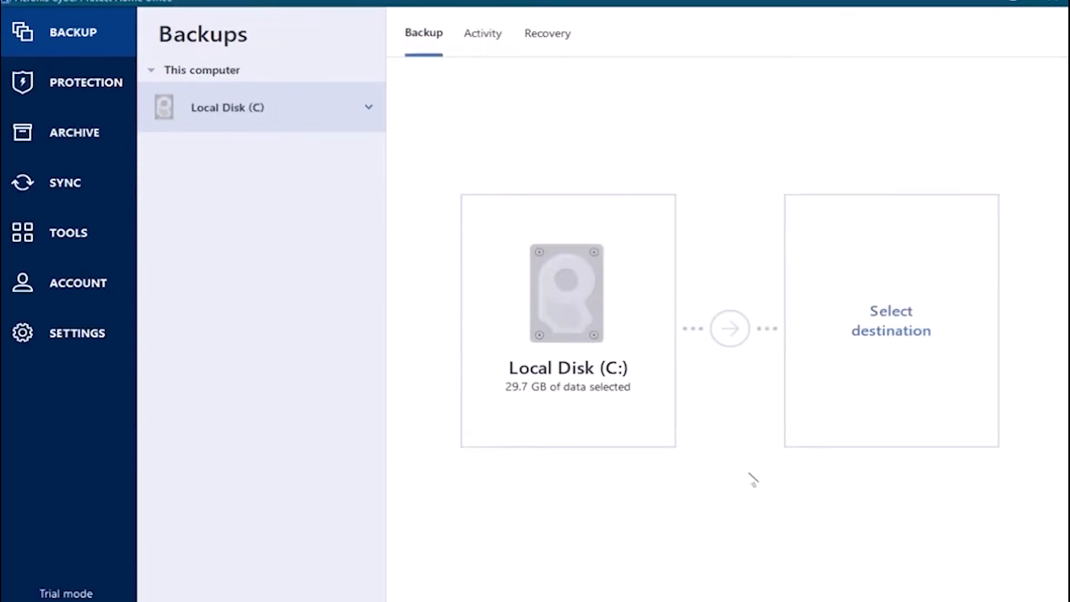
Step: Set the backup destination to the hp folder on Data2 (E:) and start the backup of Local Disk (C:)
{"action": "left_click", "coordinate": [896, 319]}
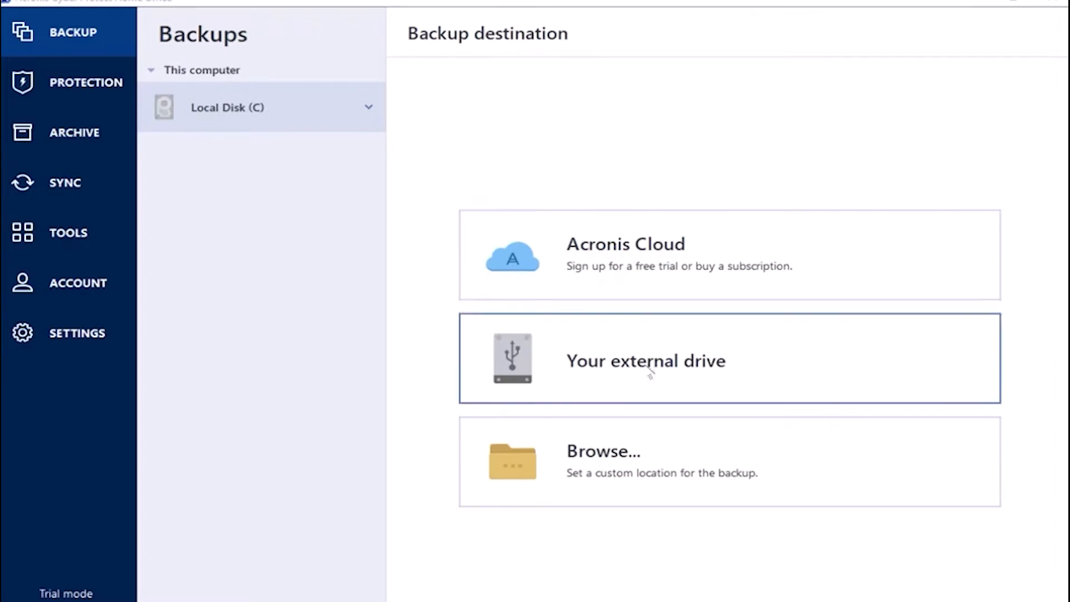
{"action": "left_click", "coordinate": [602, 461]}
{"action": "left_click", "coordinate": [437, 152]}
{"action": "left_click", "coordinate": [535, 491]}
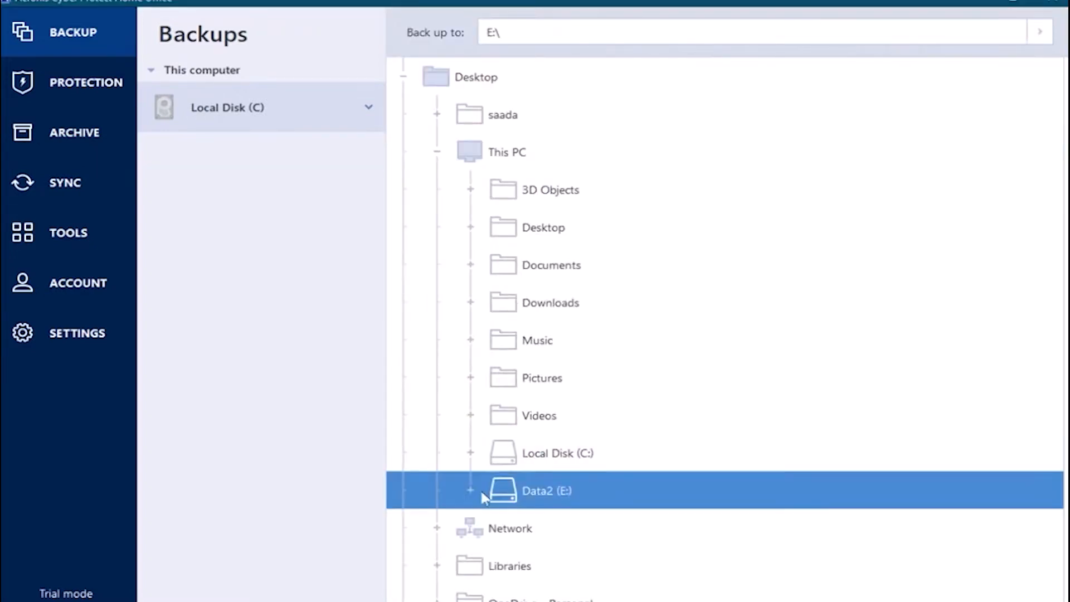
{"action": "left_click", "coordinate": [562, 566]}
{"action": "left_click", "coordinate": [976, 599]}
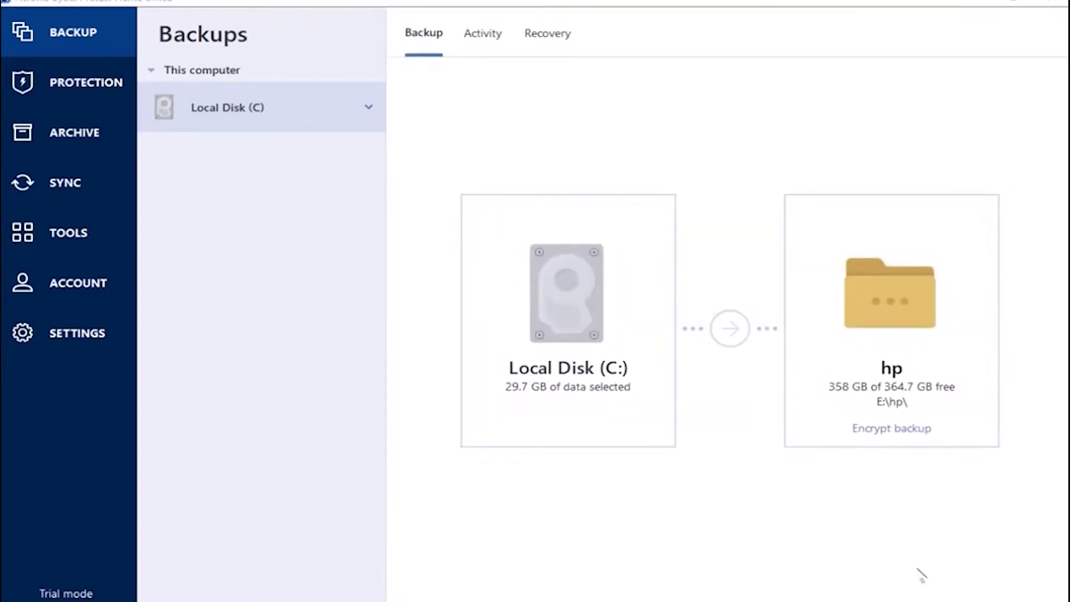
{"action": "left_click", "coordinate": [961, 597]}
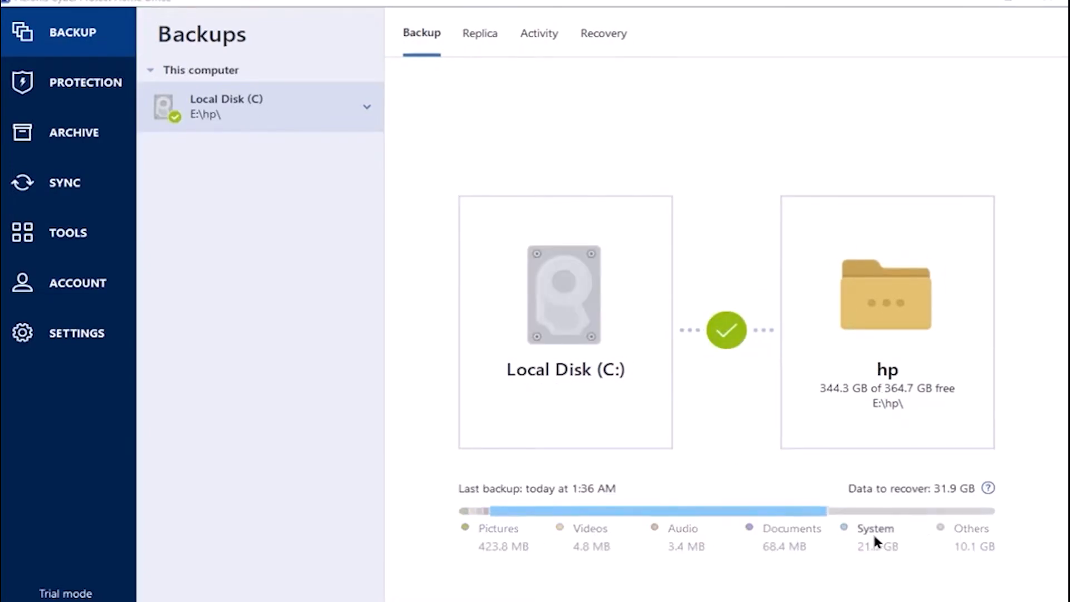
Step: Create bootable rescue media with Rescue Media Builder, using the Simple method and an ISO file as the destination
{"action": "left_click", "coordinate": [58, 241]}
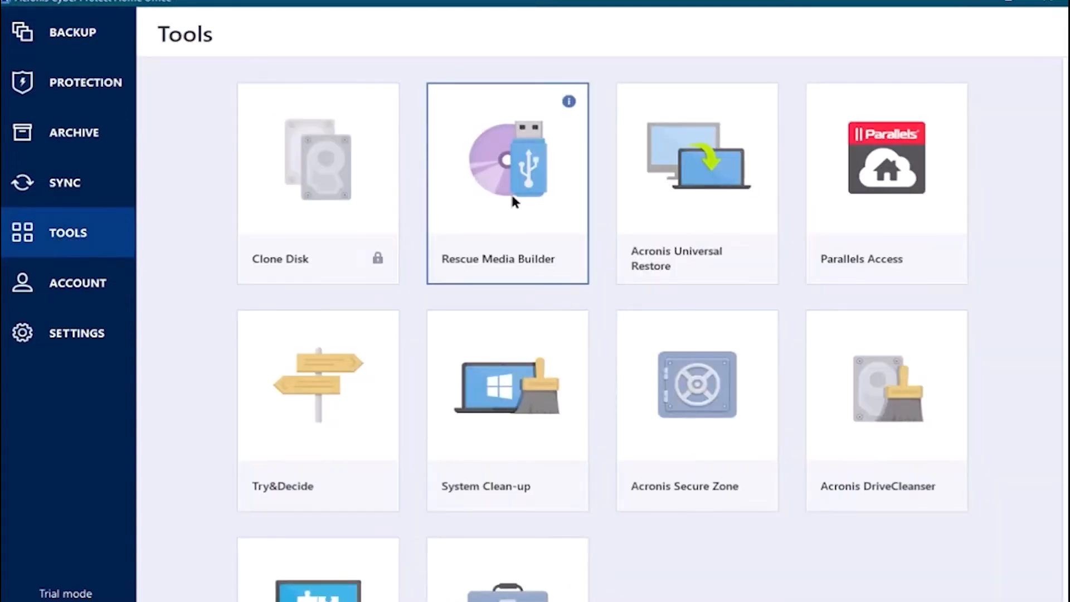
{"action": "left_click", "coordinate": [511, 192]}
{"action": "left_click", "coordinate": [373, 268]}
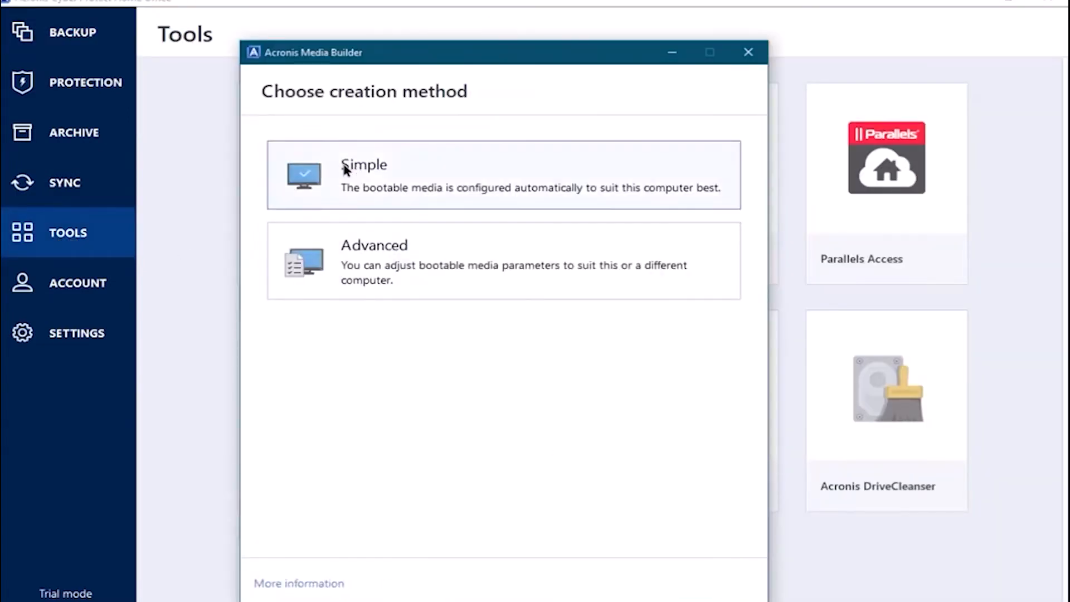
{"action": "left_click", "coordinate": [349, 167]}
{"action": "left_click", "coordinate": [356, 179]}
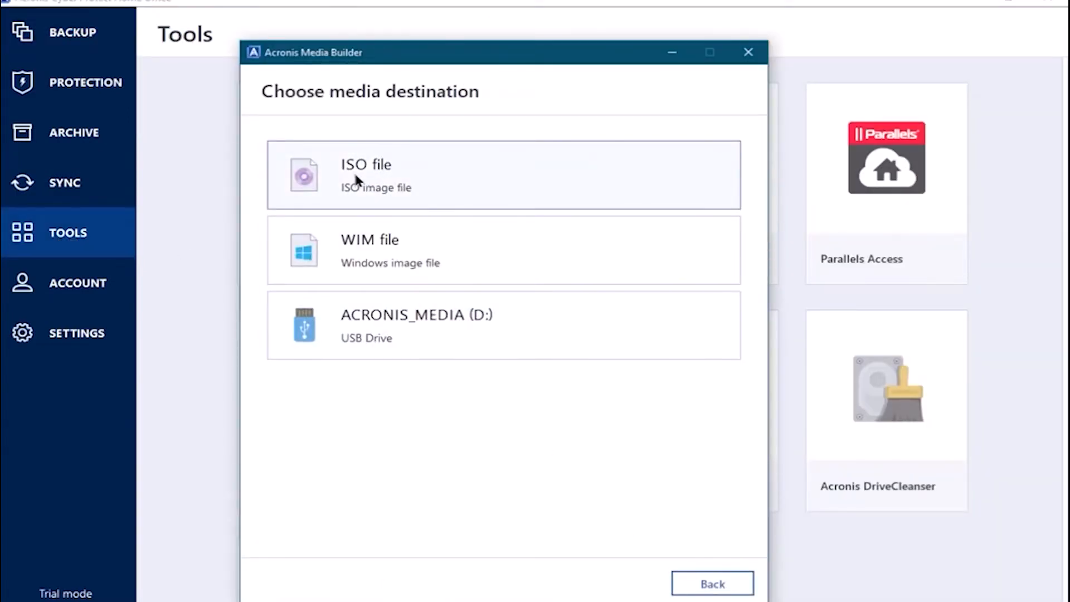
{"action": "left_click", "coordinate": [357, 179]}
{"action": "left_click", "coordinate": [630, 511]}
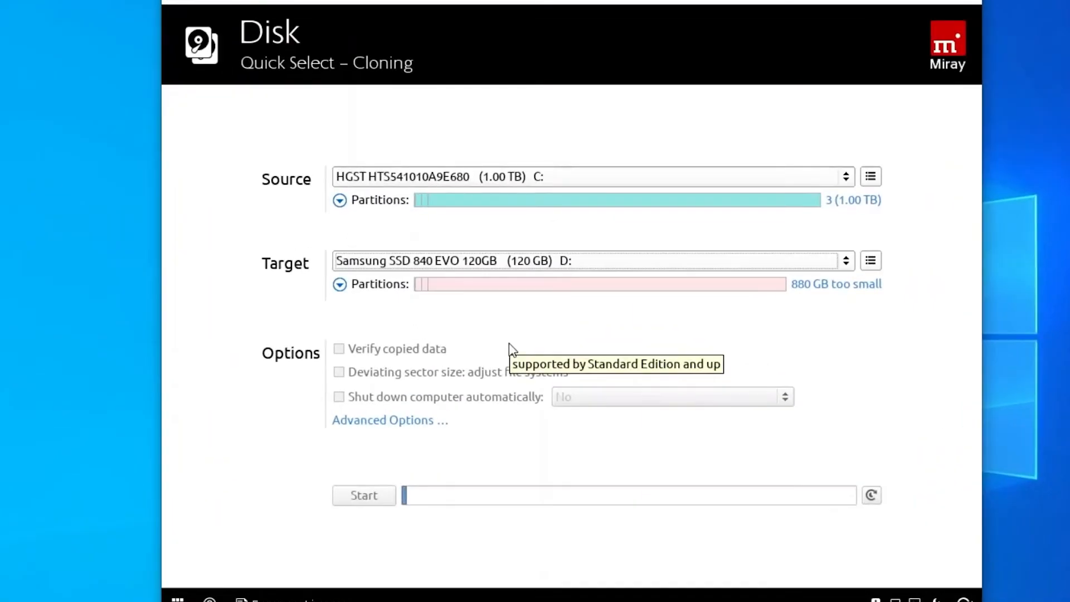
Step: Switch to the Miray disk cloning program and examine the target's partition list and the sizing options for Local Disk (C:)
{"action": "left_click", "coordinate": [346, 285]}
{"action": "left_click", "coordinate": [779, 381]}
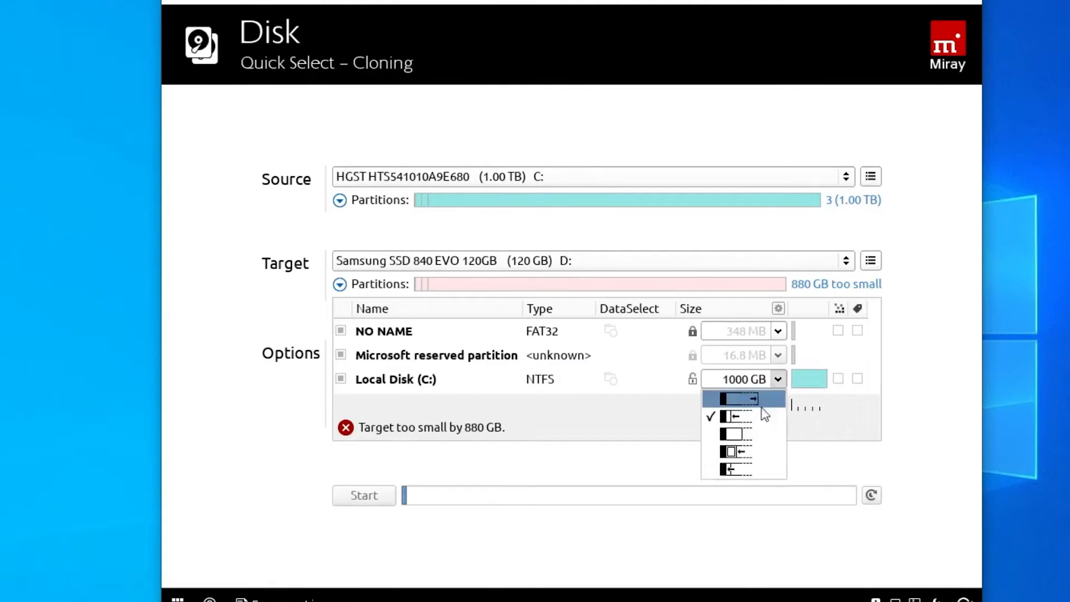
{"action": "left_click", "coordinate": [345, 285]}
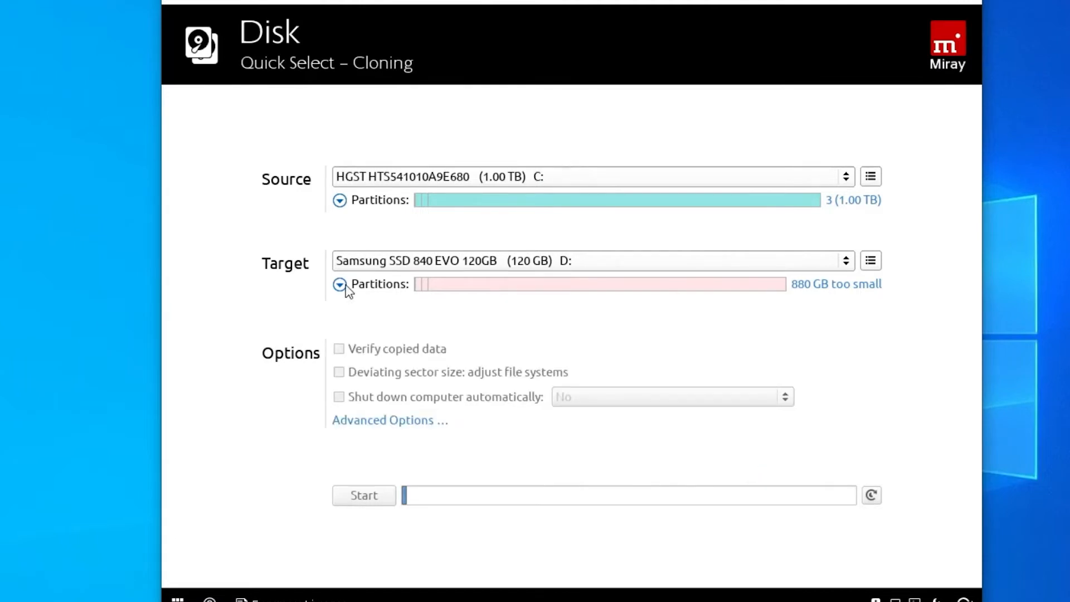
Step: Review and accept the advanced cloning options, and start the clone to the Samsung SSD, confirming the target overwrite
{"action": "left_click", "coordinate": [421, 421]}
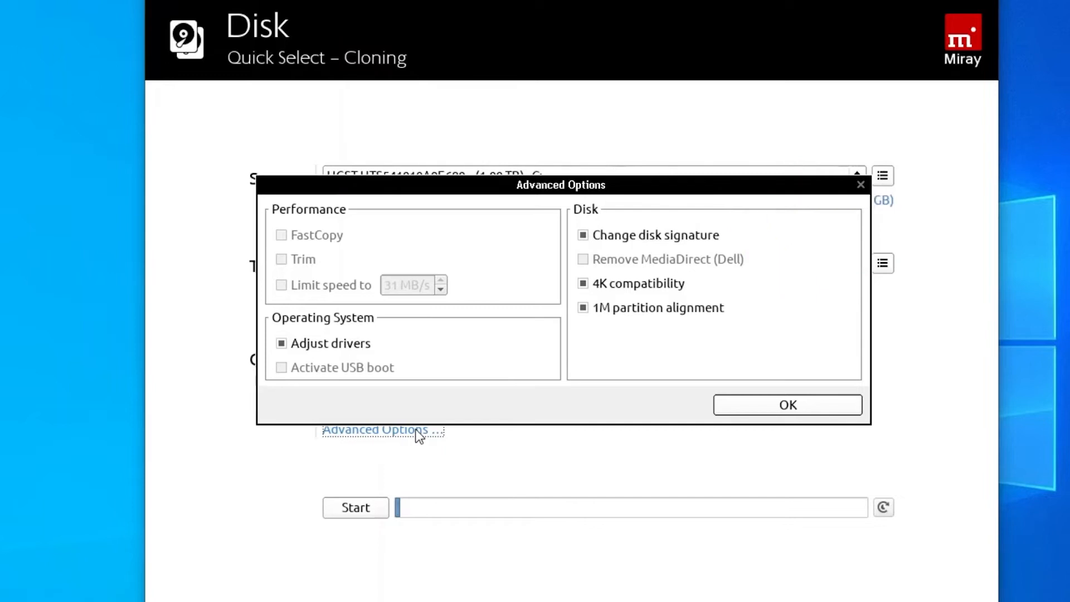
{"action": "left_click", "coordinate": [781, 407]}
{"action": "left_click", "coordinate": [358, 508]}
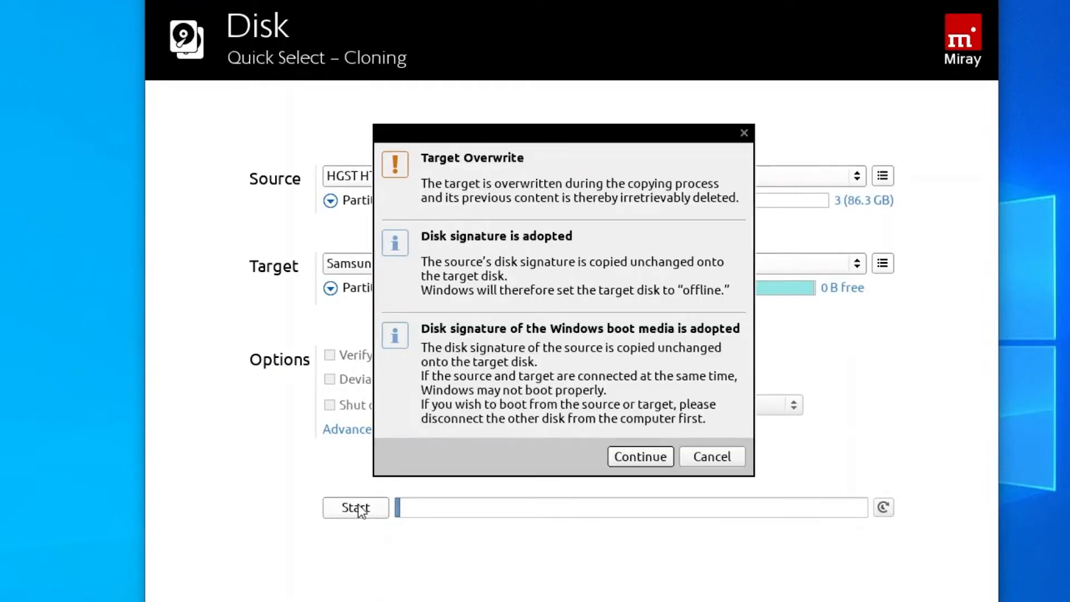
{"action": "key", "text": "Return"}
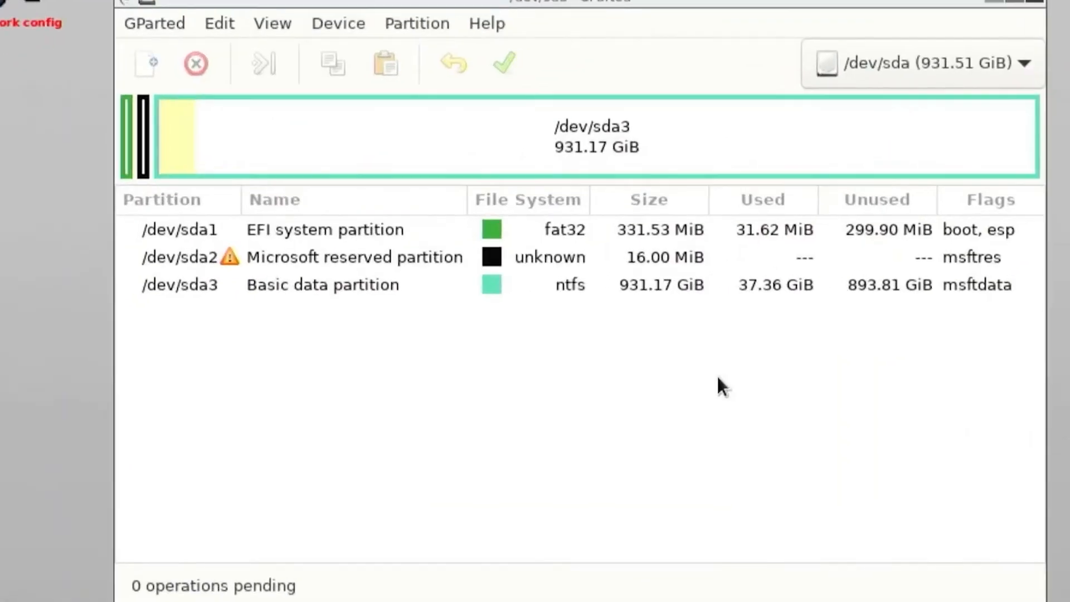
Step: Switch to GParted, shrink the /dev/sda3 partition to 81920 MiB, and apply the pending operation
{"action": "right_click", "coordinate": [463, 135]}
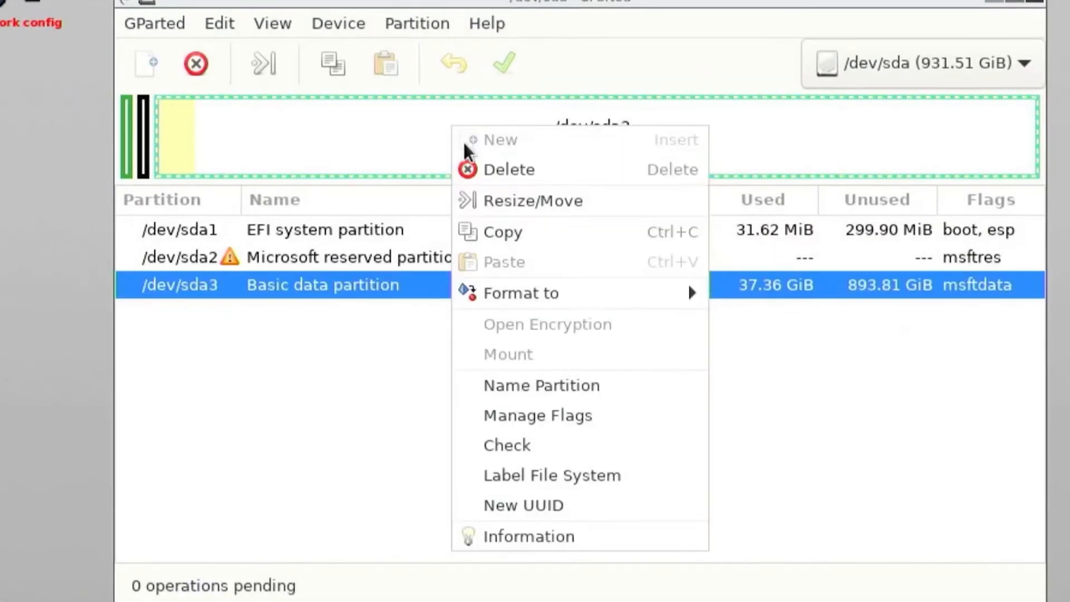
{"action": "left_click", "coordinate": [507, 200]}
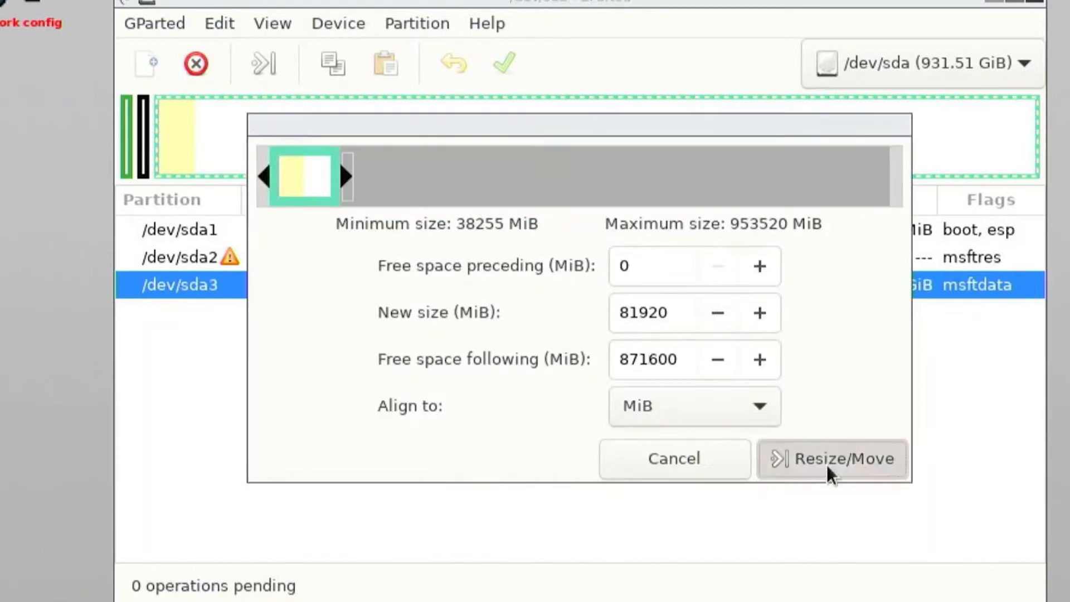
{"action": "left_click", "coordinate": [829, 471]}
{"action": "left_click", "coordinate": [512, 68]}
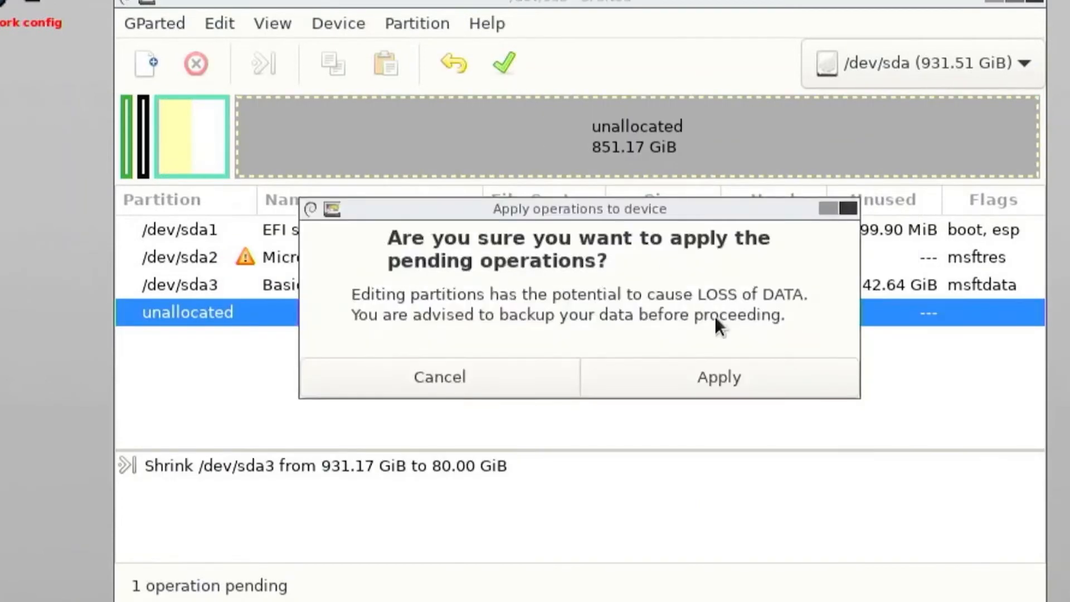
{"action": "left_click", "coordinate": [757, 375]}
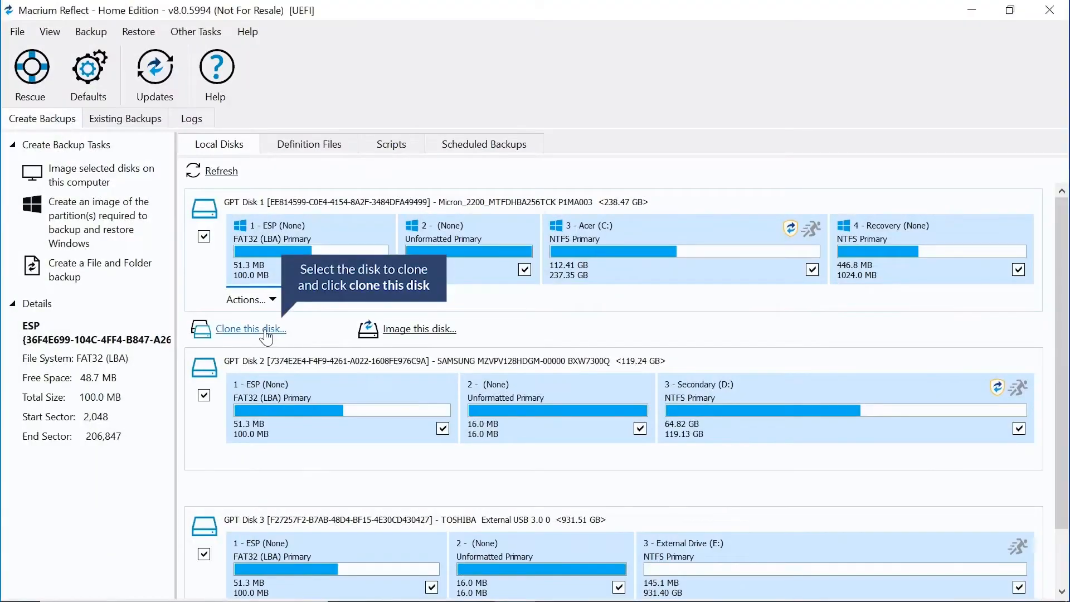
Step: Switch to Macrium Reflect and set up a clone of GPT Disk 1 to the TOSHIBA external GPT Disk 3
{"action": "left_click", "coordinate": [265, 329]}
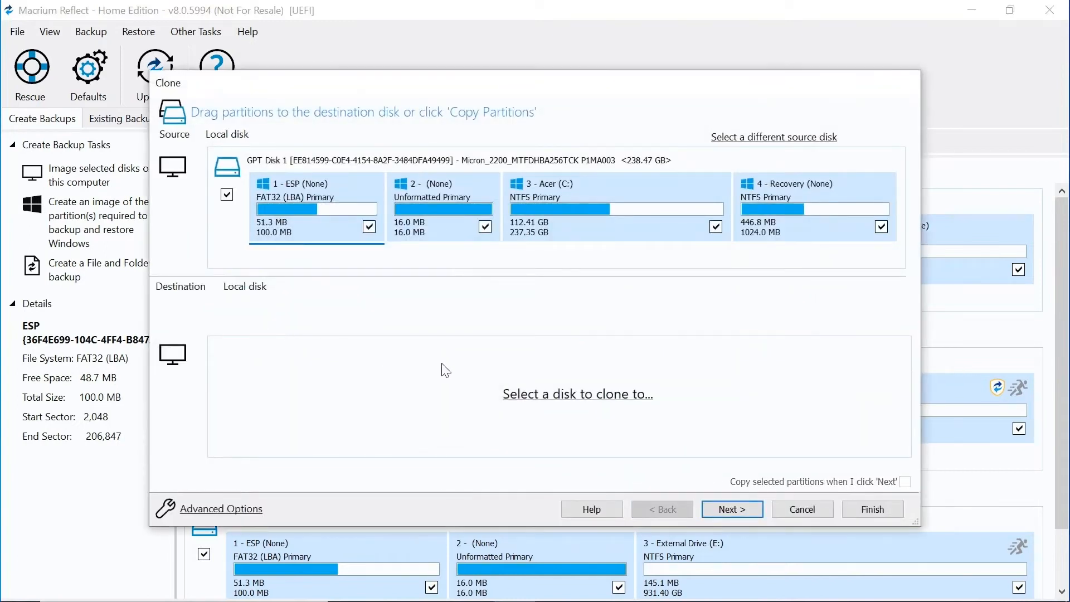
{"action": "left_click", "coordinate": [561, 396]}
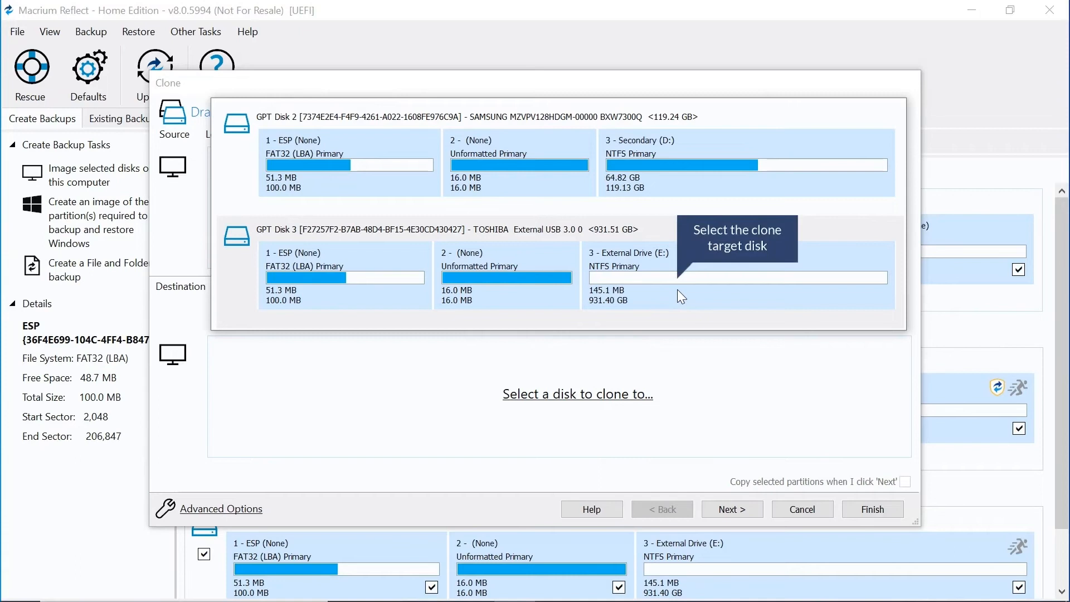
{"action": "left_click", "coordinate": [678, 291]}
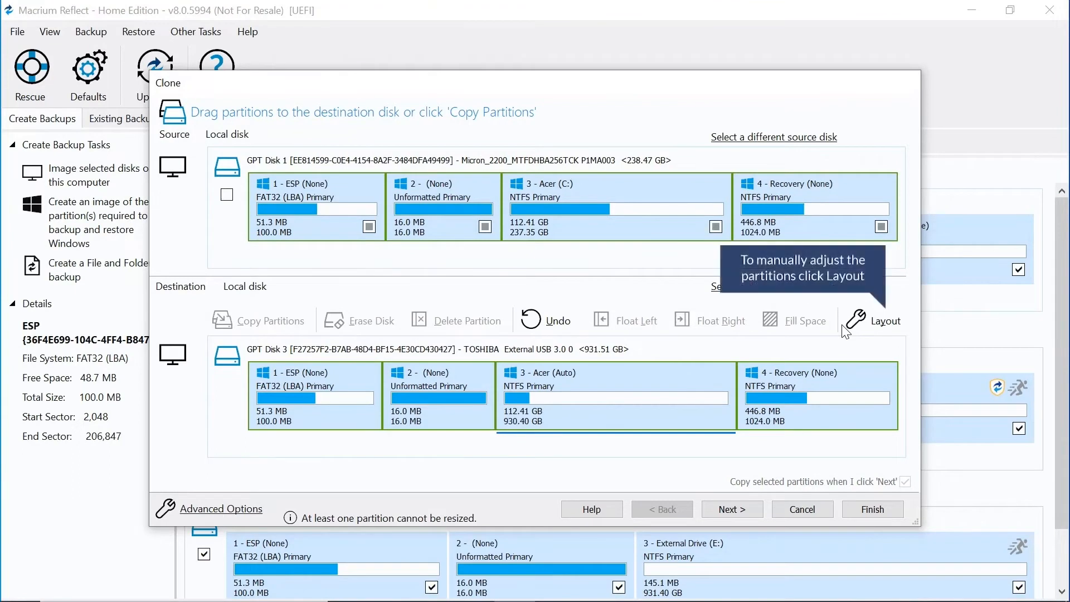
Step: Review the layout of the destination's Acer partition and accept its size of 930 GB 407 MB
{"action": "left_click", "coordinate": [862, 322]}
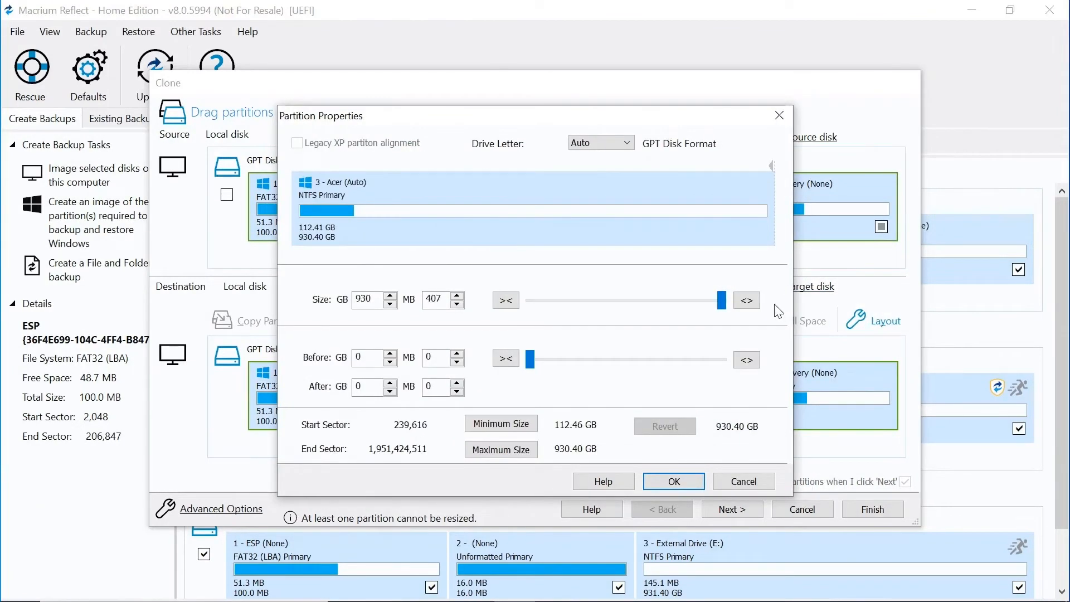
{"action": "mouse_move", "coordinate": [724, 301]}
{"action": "left_mouse_down"}
{"action": "mouse_move", "coordinate": [566, 302]}
{"action": "mouse_move", "coordinate": [735, 304]}
{"action": "left_mouse_up"}
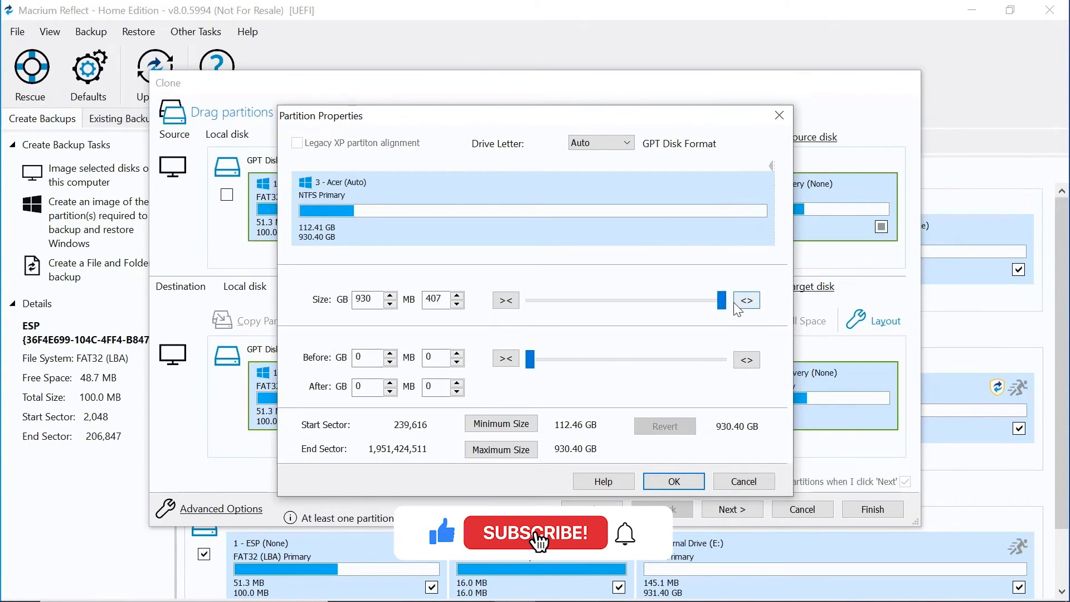
{"action": "left_click", "coordinate": [676, 483]}
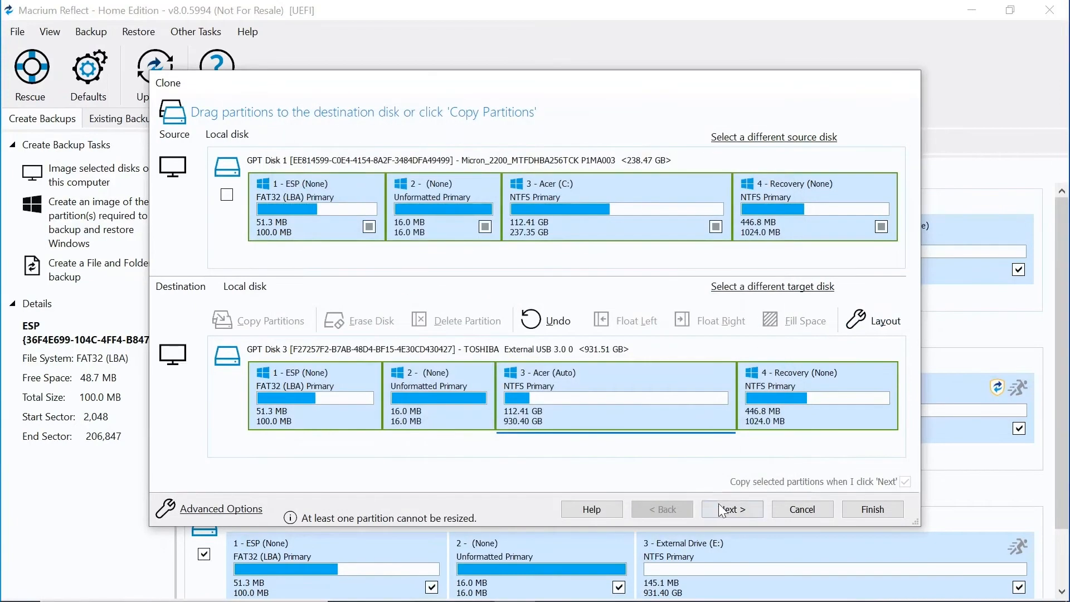
Step: Skip scheduling for the clone, review the clone summary, and finish the clone setup
{"action": "left_click", "coordinate": [728, 510]}
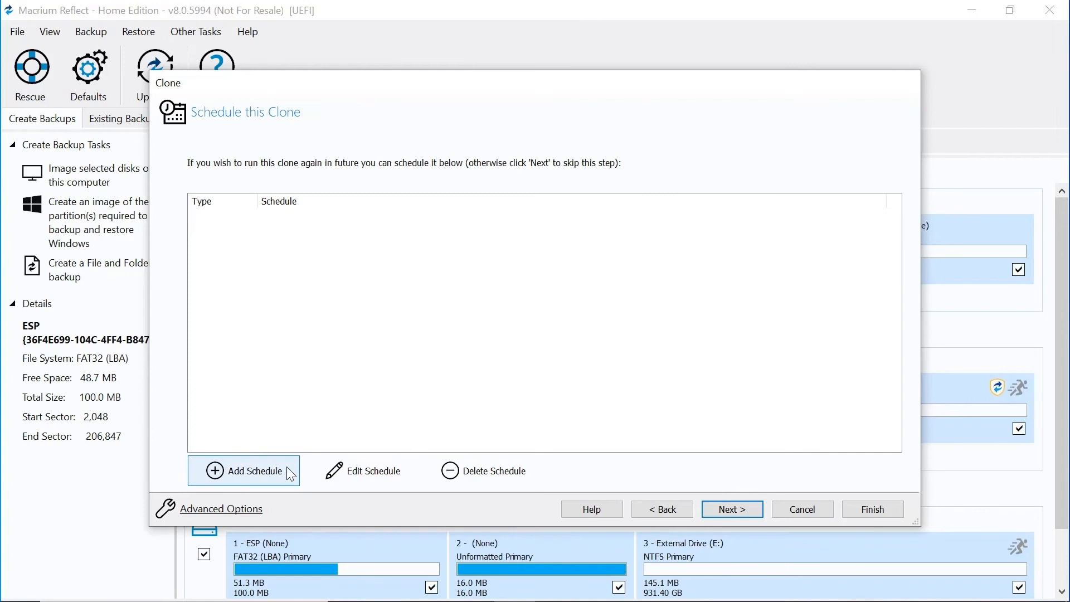
{"action": "left_click", "coordinate": [727, 515]}
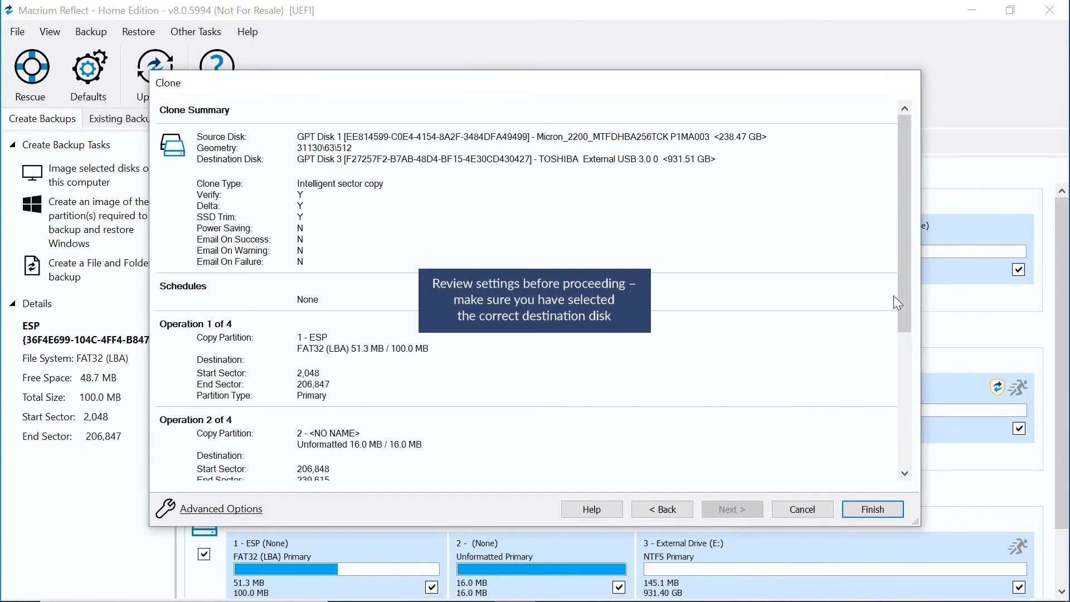
{"action": "left_click_drag", "start_coordinate": [906, 288], "coordinate": [903, 435]}
{"action": "left_click", "coordinate": [862, 510]}
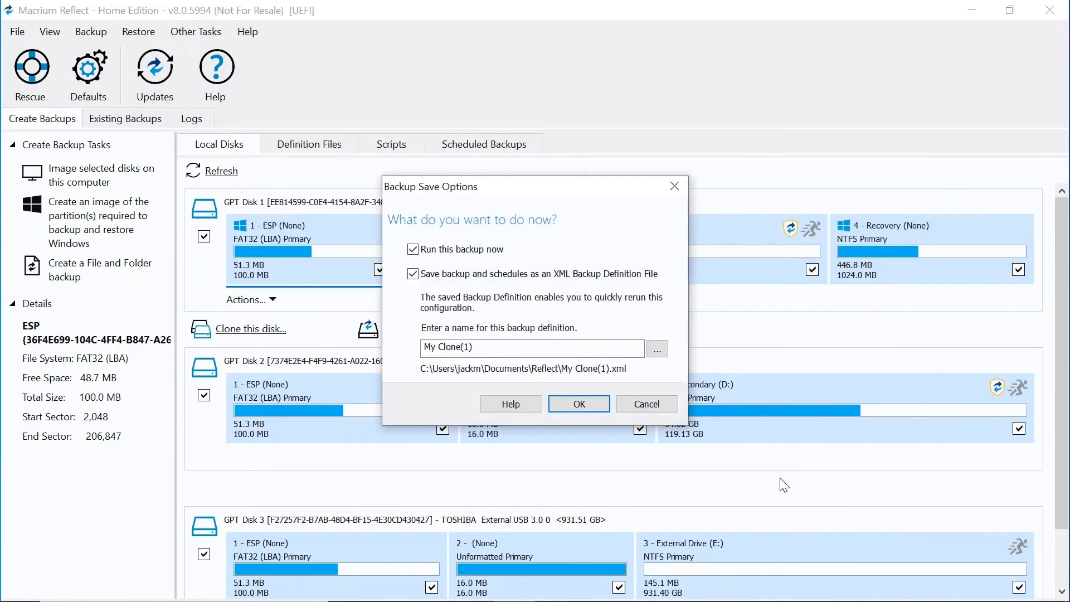
Step: Run the clone now with its definition saved as My Clone(1), confirm the target overwrite, and close the completed clone's windows
{"action": "left_click", "coordinate": [579, 406]}
{"action": "left_click", "coordinate": [466, 376]}
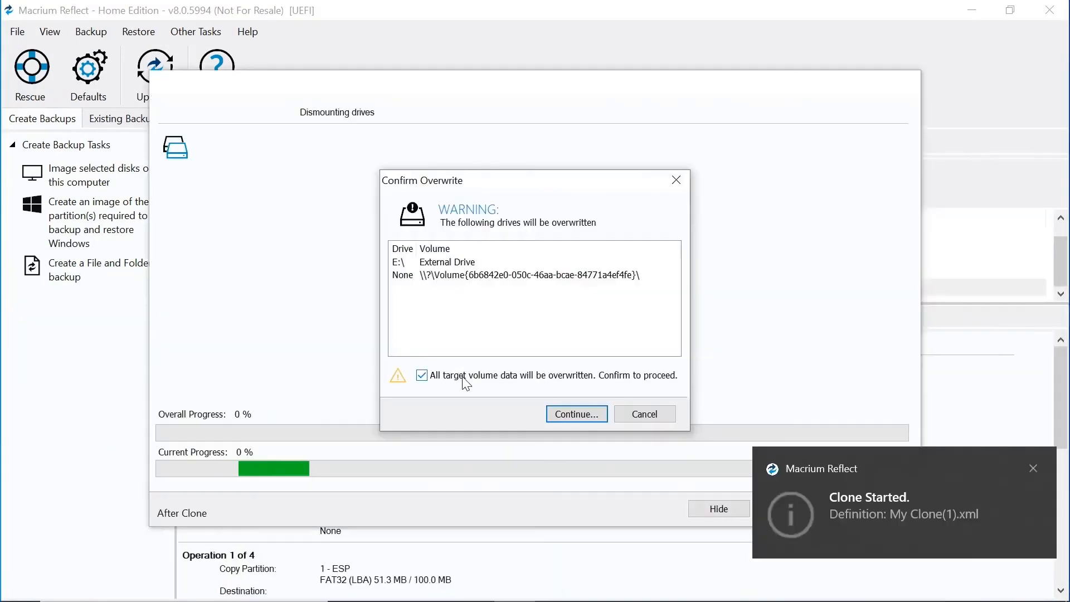
{"action": "left_click", "coordinate": [566, 415]}
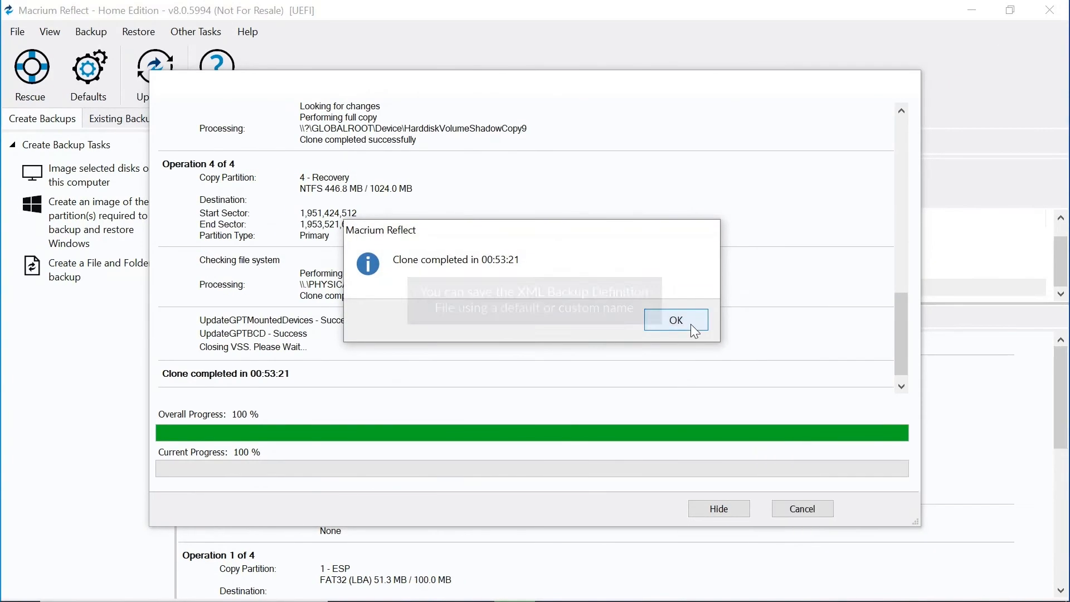
{"action": "left_click", "coordinate": [691, 323]}
{"action": "left_click", "coordinate": [802, 508]}
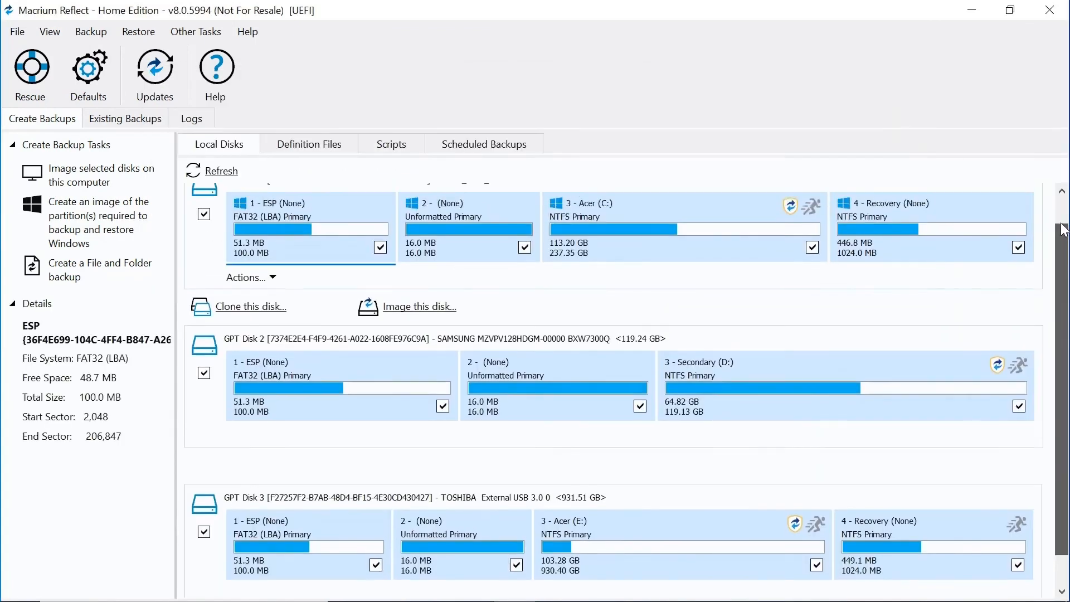